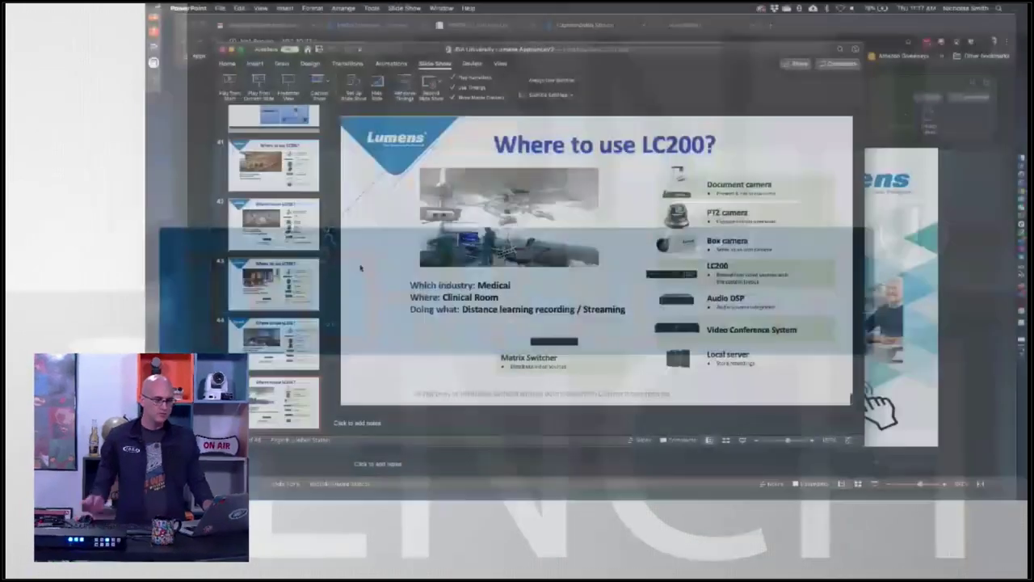
Switch from the PowerPoint slide to Chrome showing the CaptureVision Station login page.
key(super+Tab)
key(super+Tab)
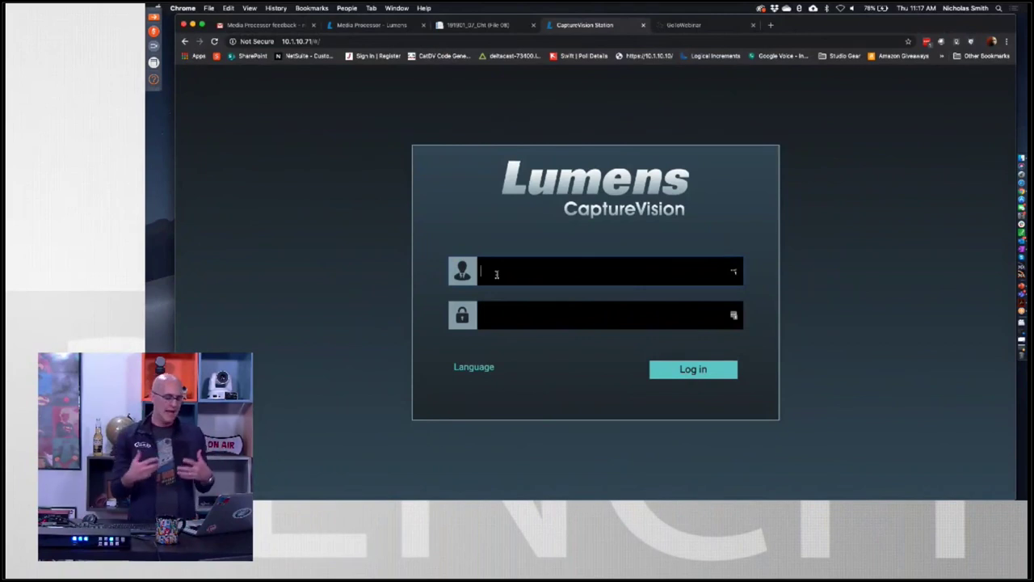
Log in to the LC200 with the administrator username and password.
text(admin)
key(Tab)
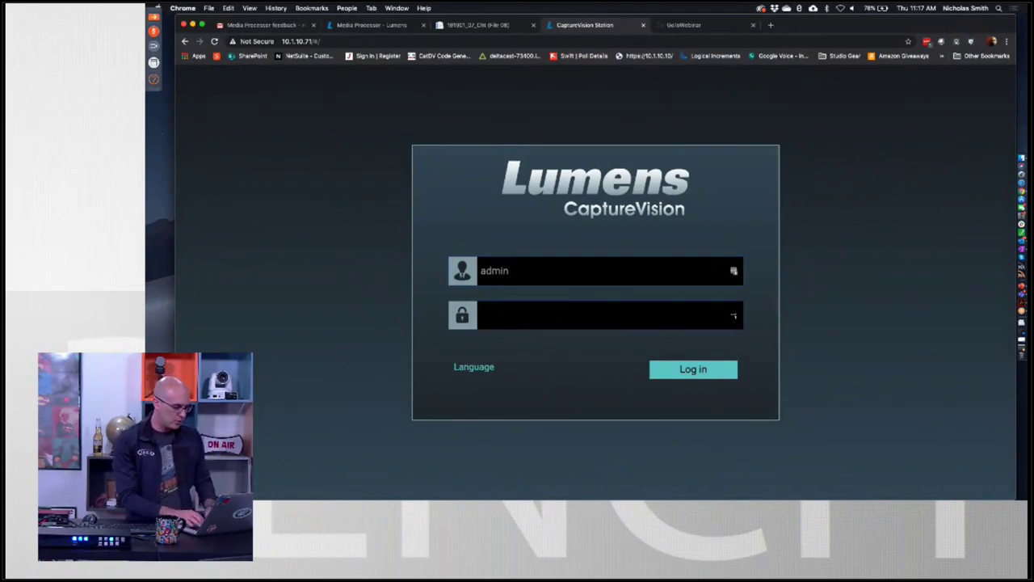
text(admin)
key(Return)
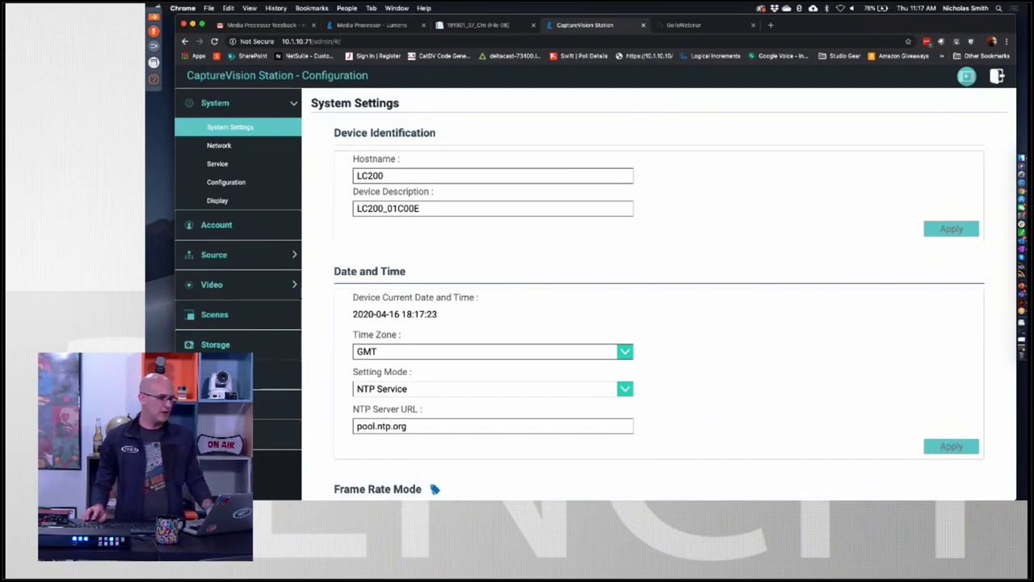
Browse the Network, Service and Display pages, ending on the Account management page.
click(223, 152)
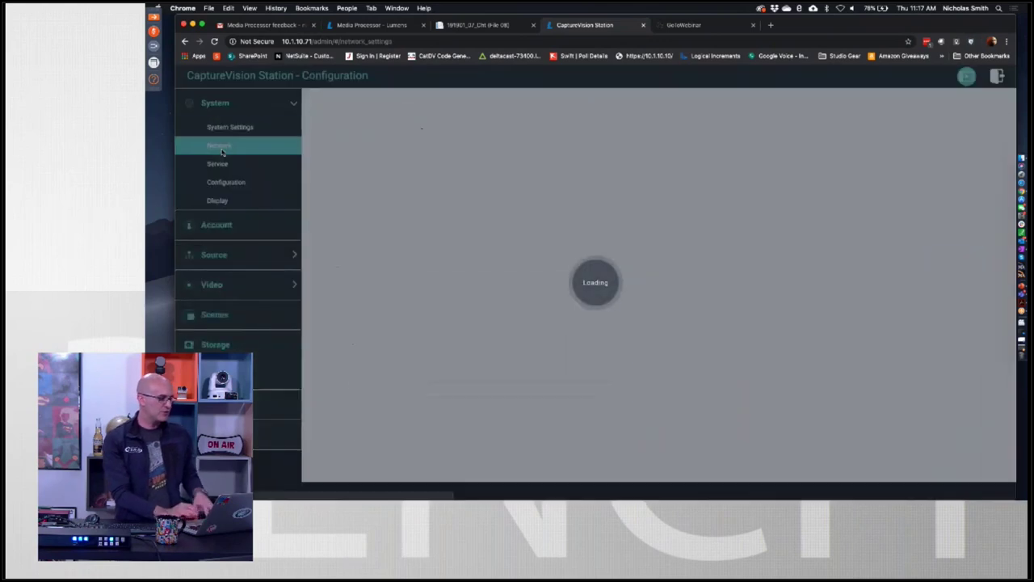
click(218, 164)
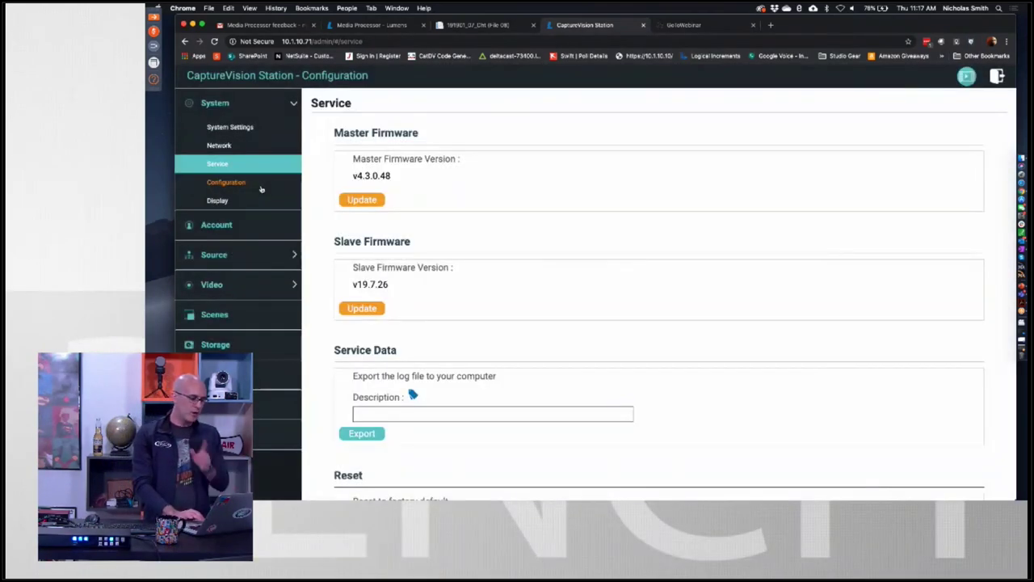
click(225, 201)
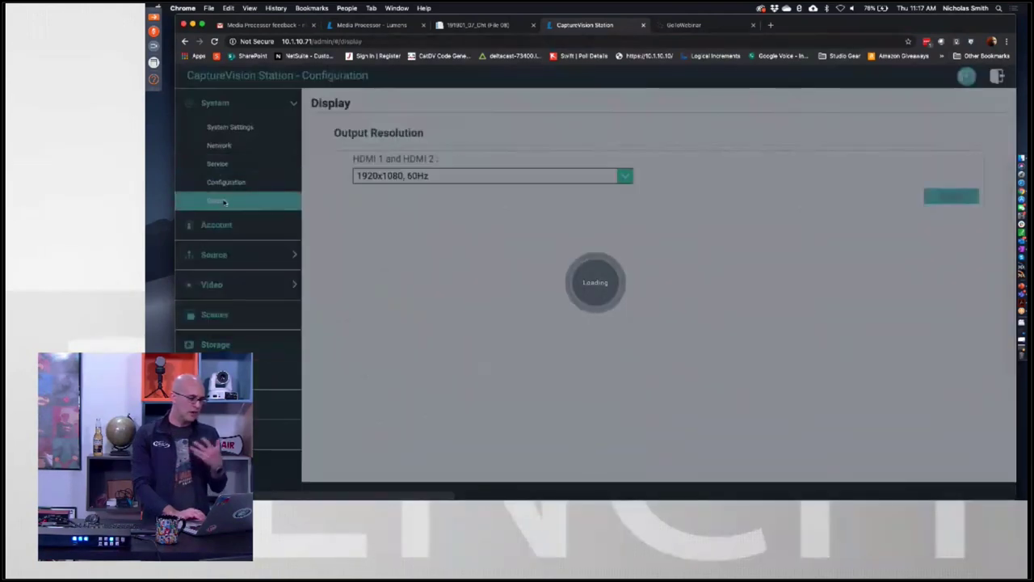
click(220, 227)
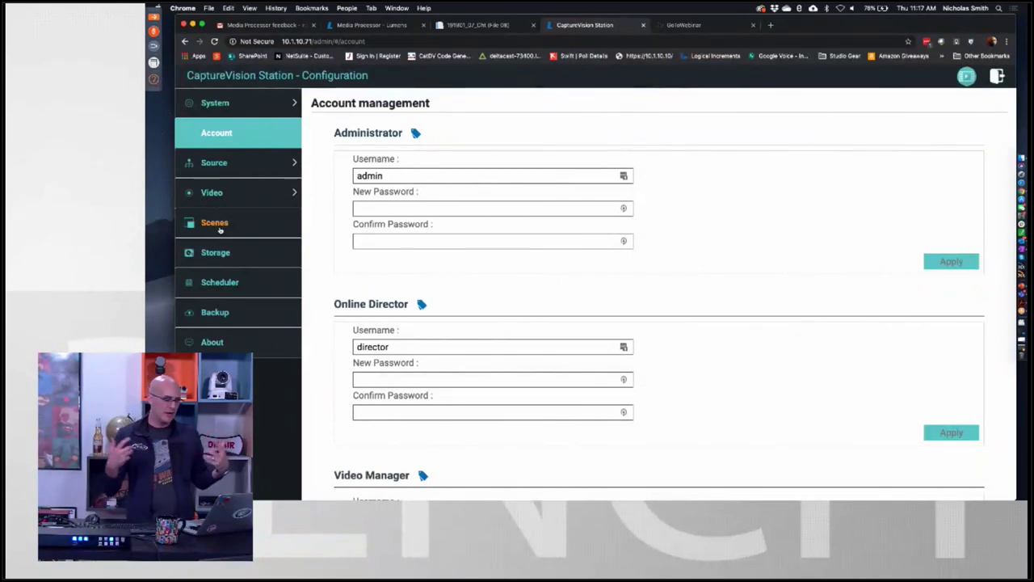
In Source's Network Device Manager, delete the listed cameras and refresh the network scan.
click(212, 173)
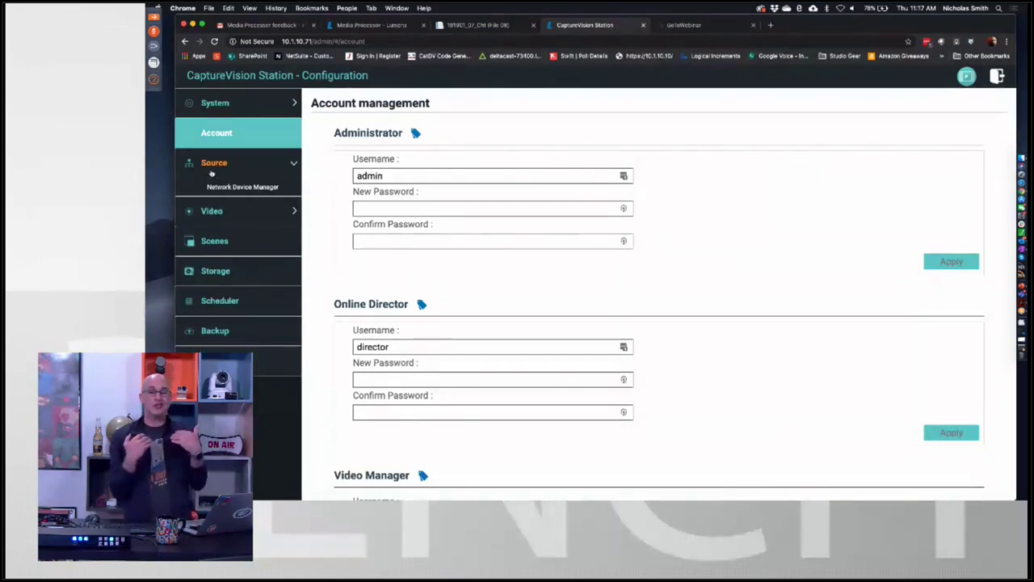
click(232, 187)
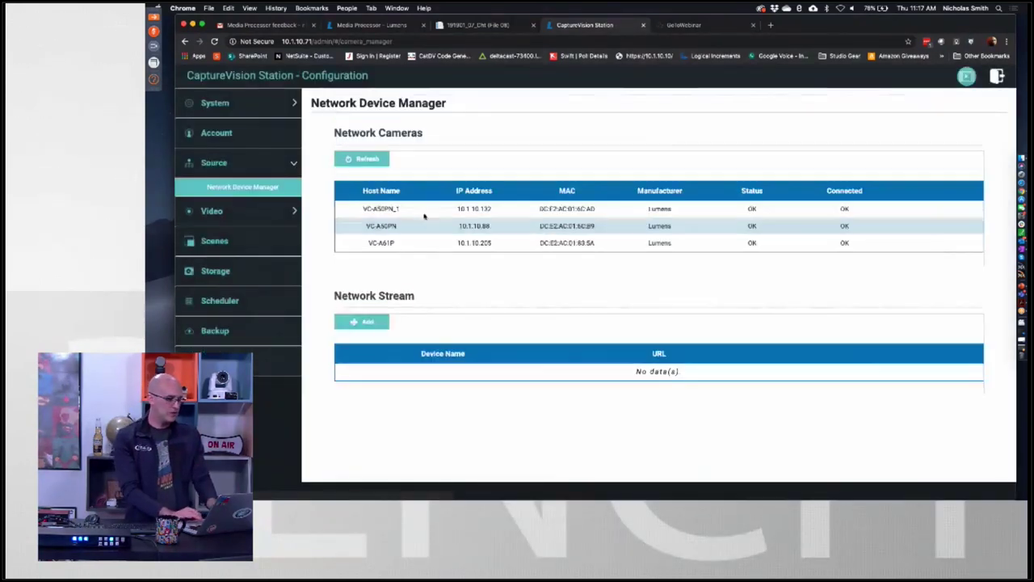
click(937, 209)
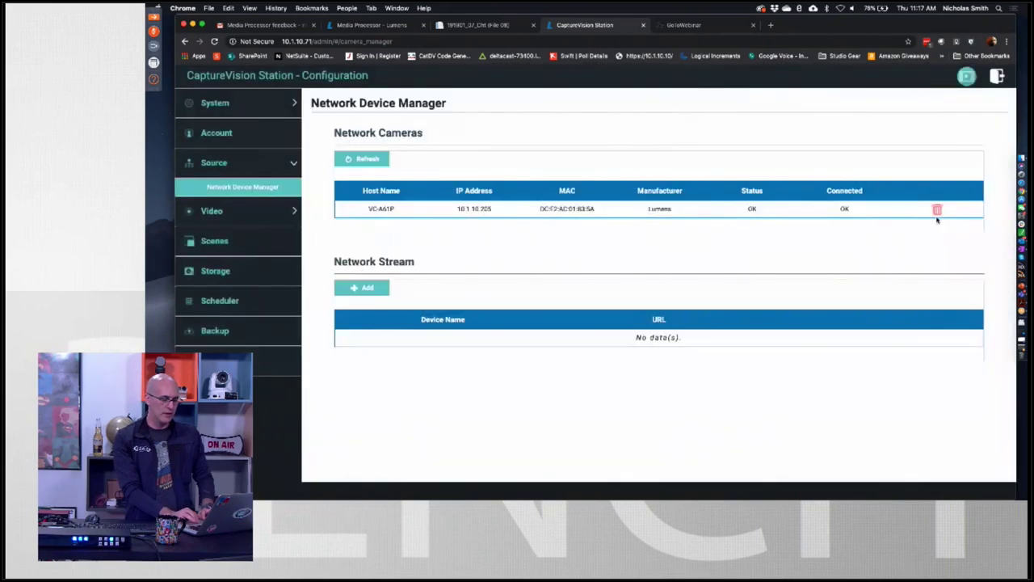
click(938, 210)
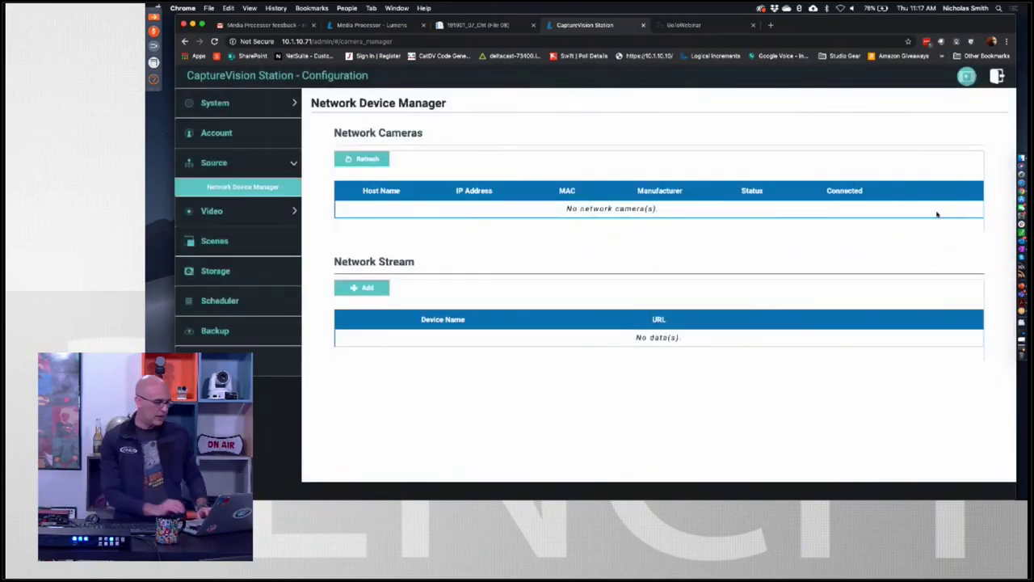
click(372, 161)
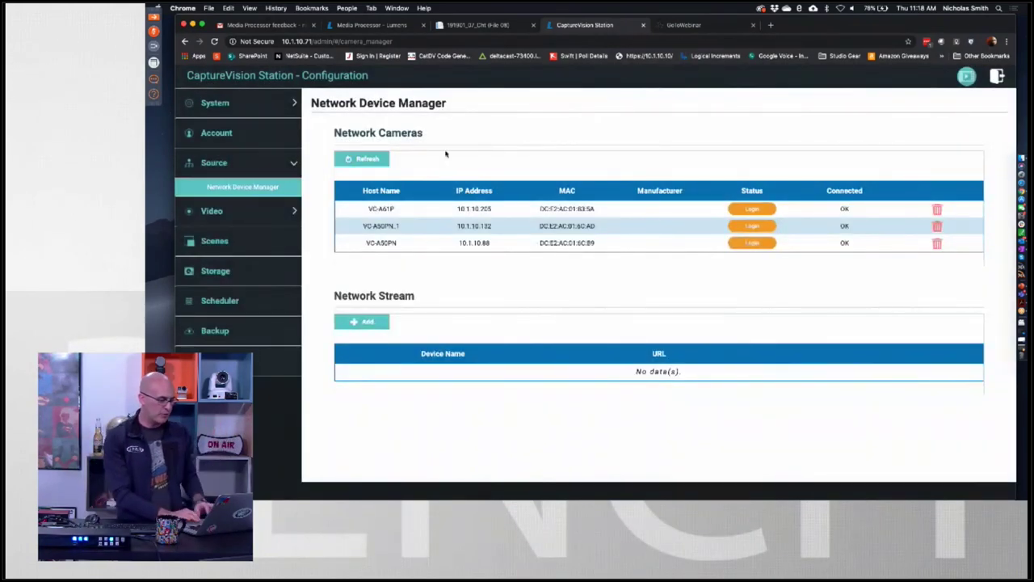
Authenticate the VC-A61P camera with its camera username and password.
click(760, 209)
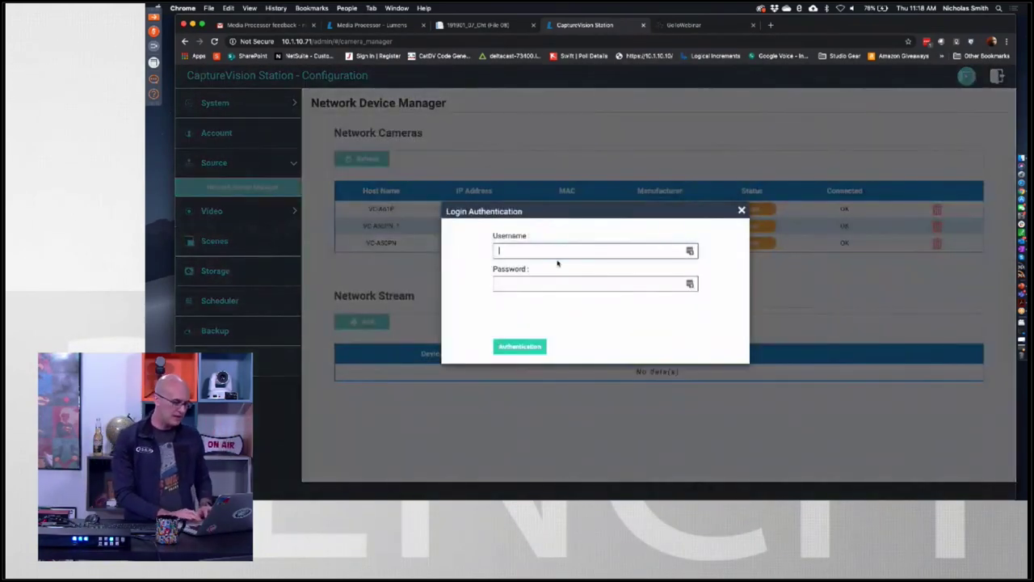
text(admin)
click(594, 284)
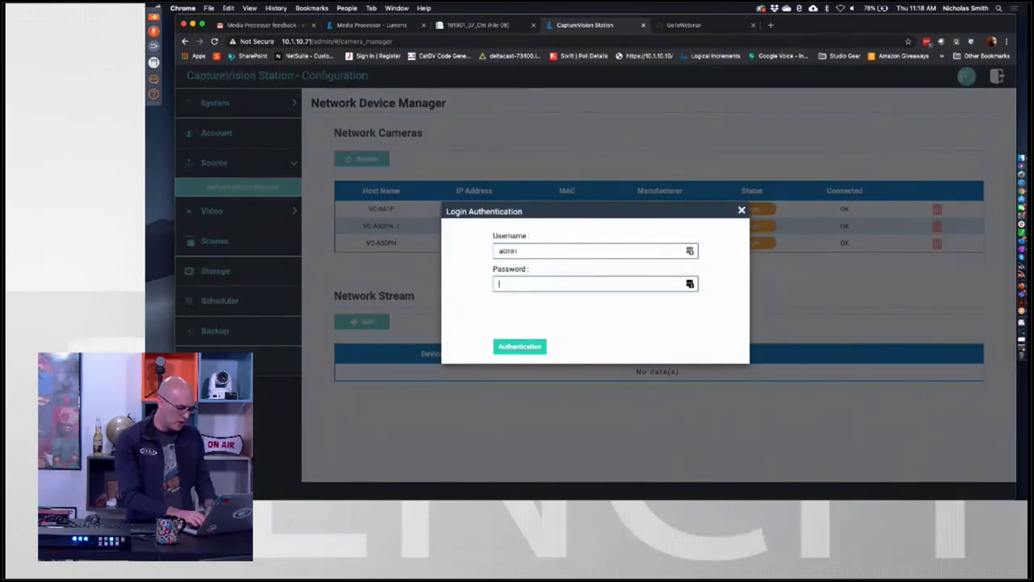
text(admi)
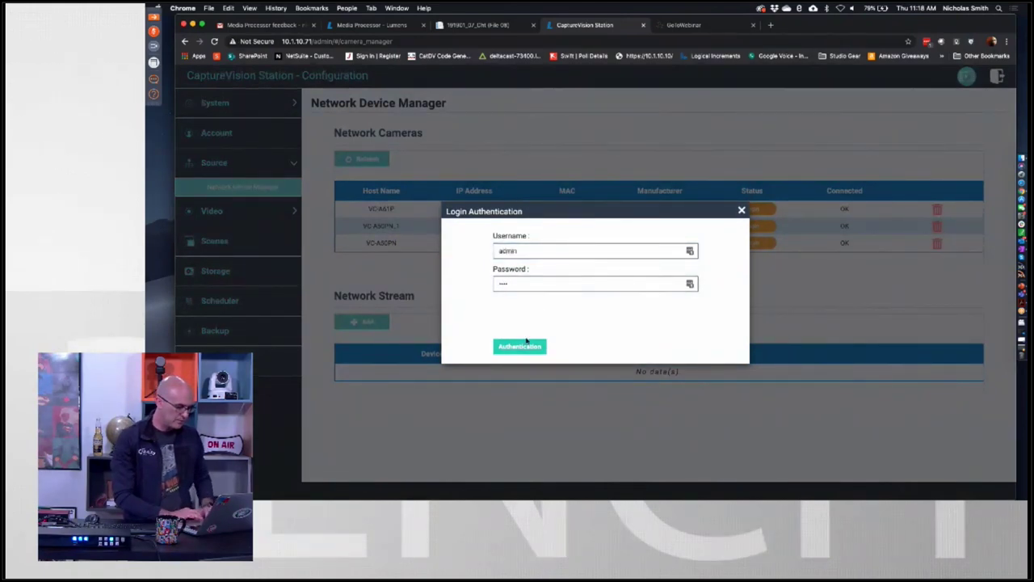
click(526, 341)
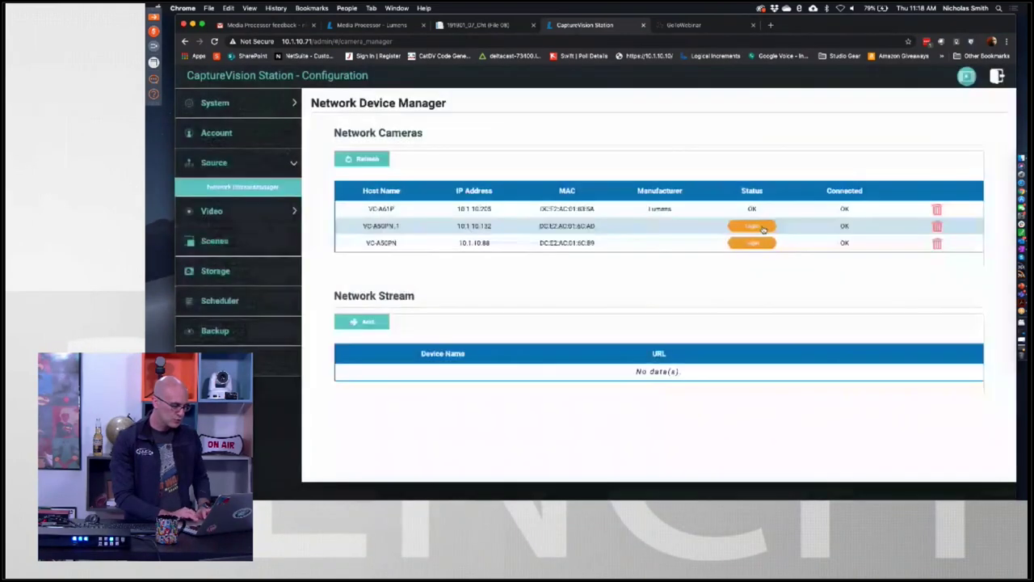
Authenticate the VC-A50PN_1 camera with its login credentials.
click(762, 227)
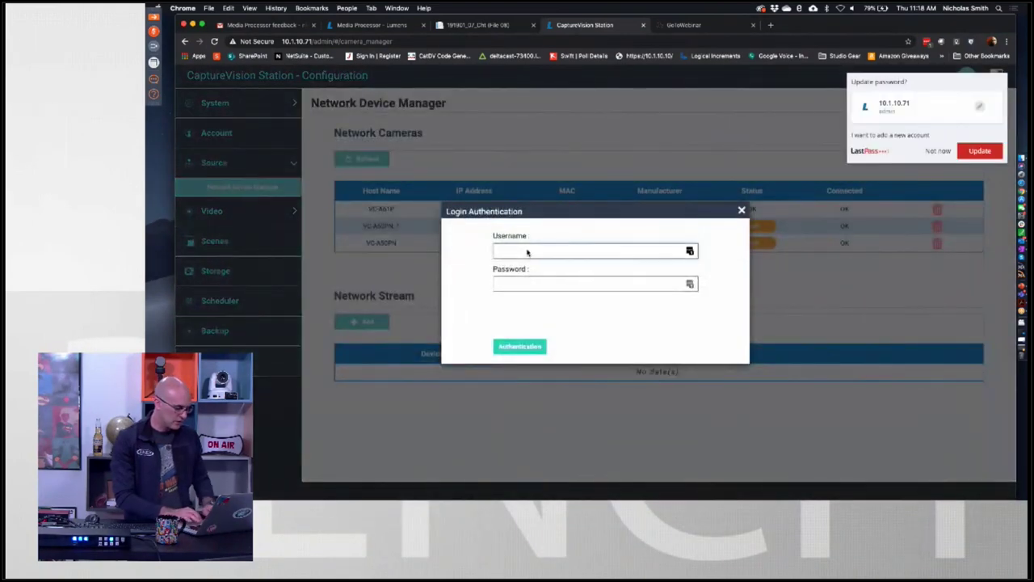
click(528, 251)
text(admin)
key(Tab)
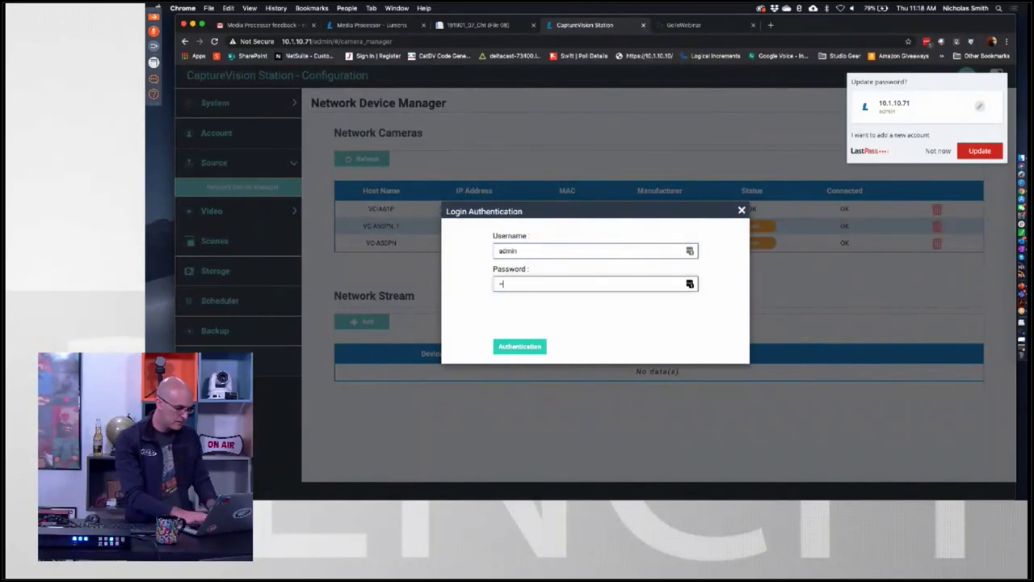
key(Return)
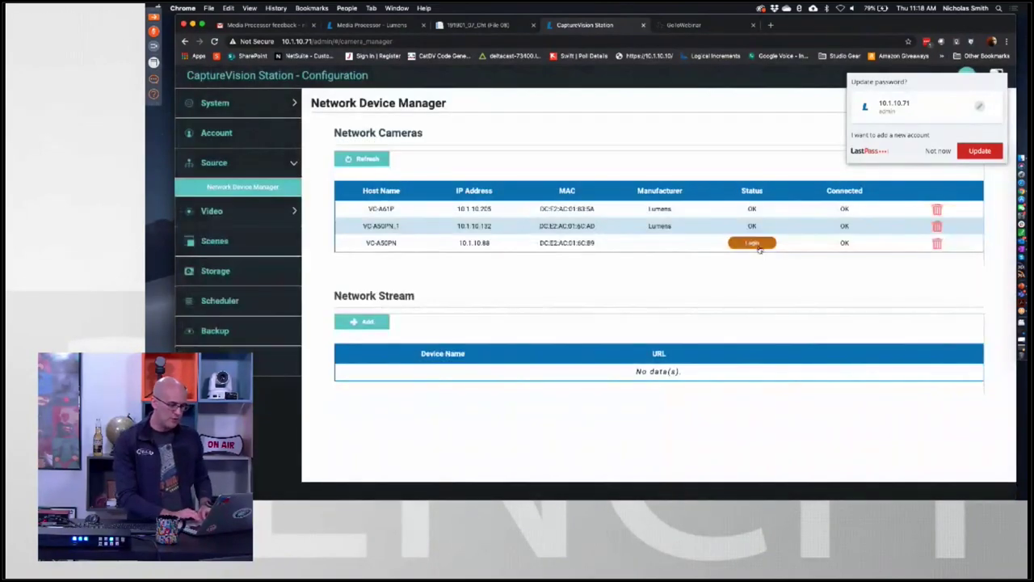
Authenticate the VC-A50PN camera with its credentials and decline the password-save prompt.
text(admin)
key(Tab)
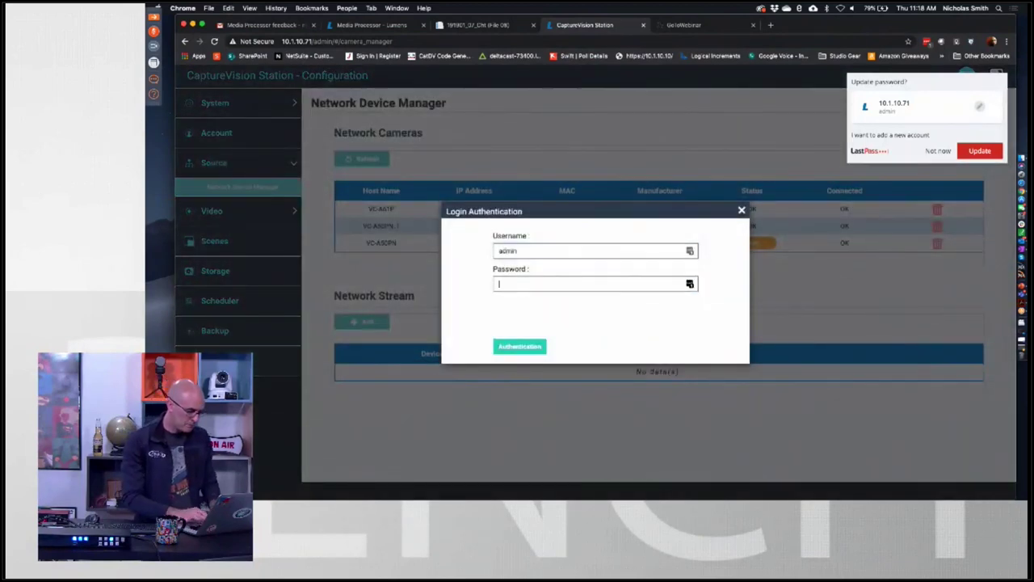
text(9999)
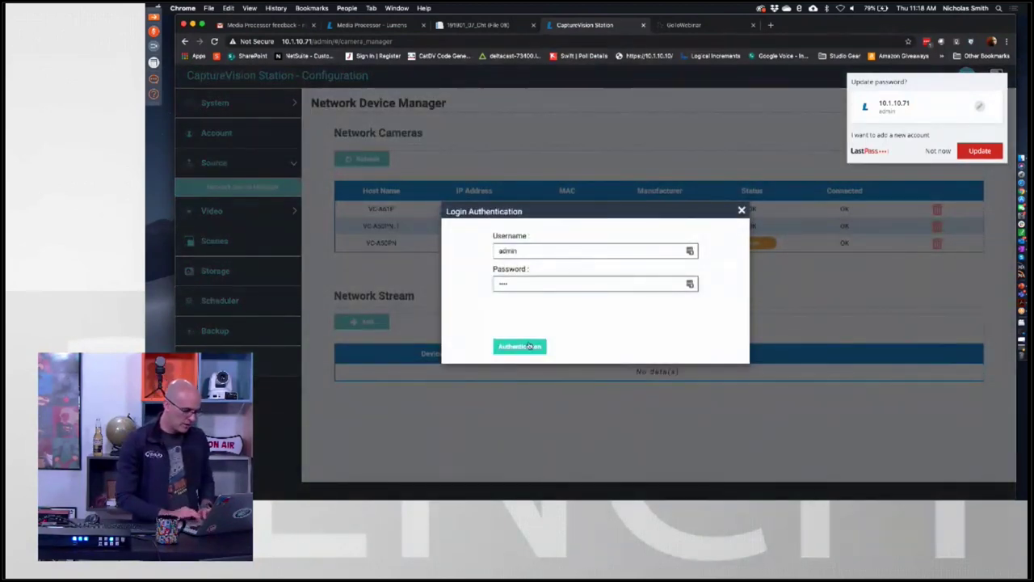
click(521, 347)
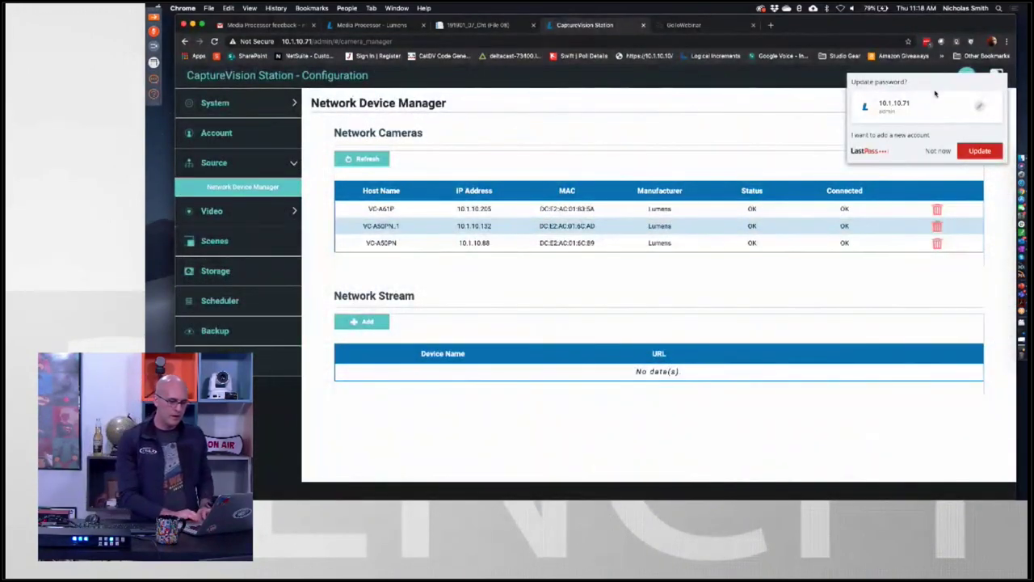
click(938, 151)
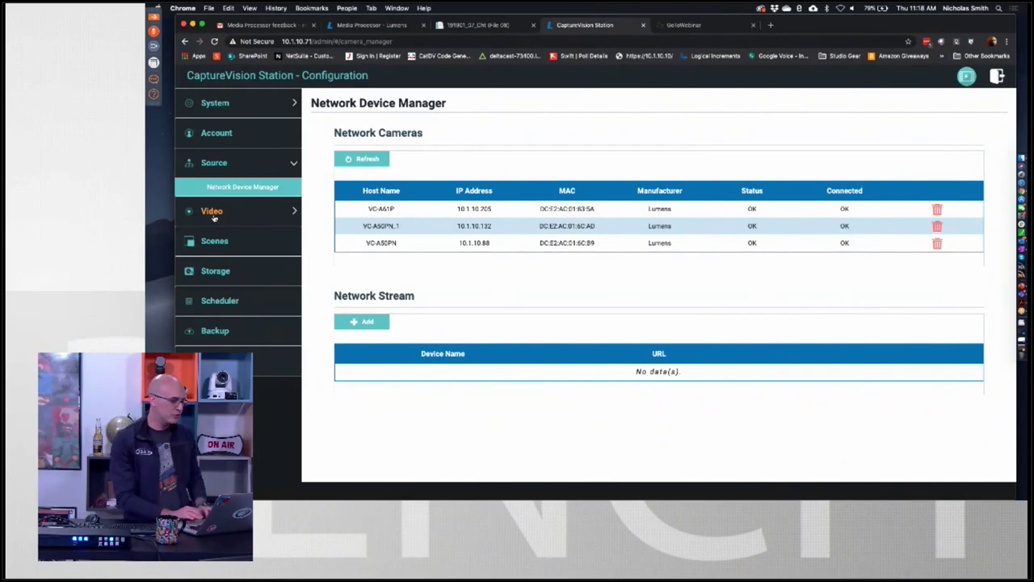
Review the Record page's recording modes and file name prefix, then open Stream settings.
click(214, 212)
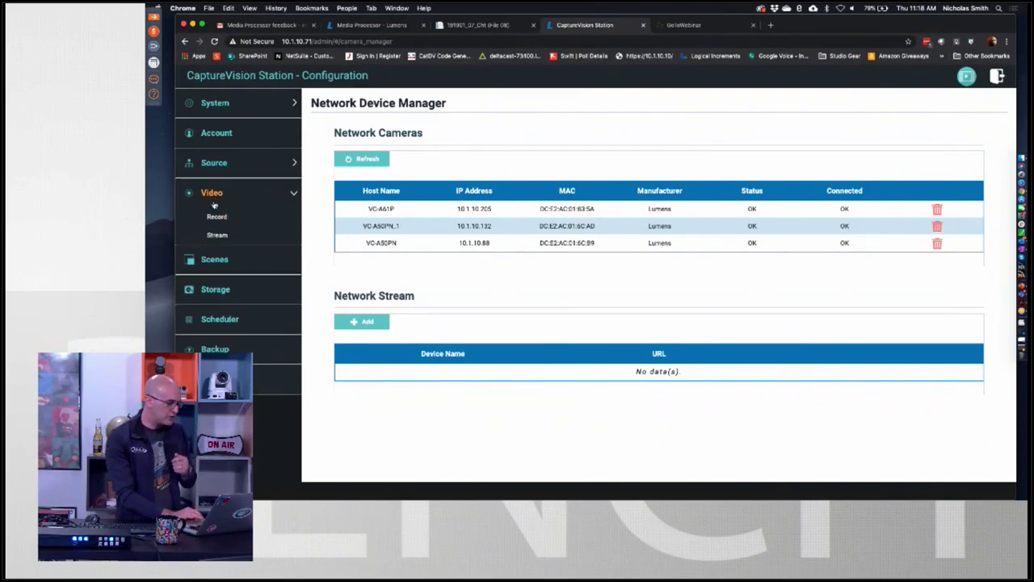
click(215, 218)
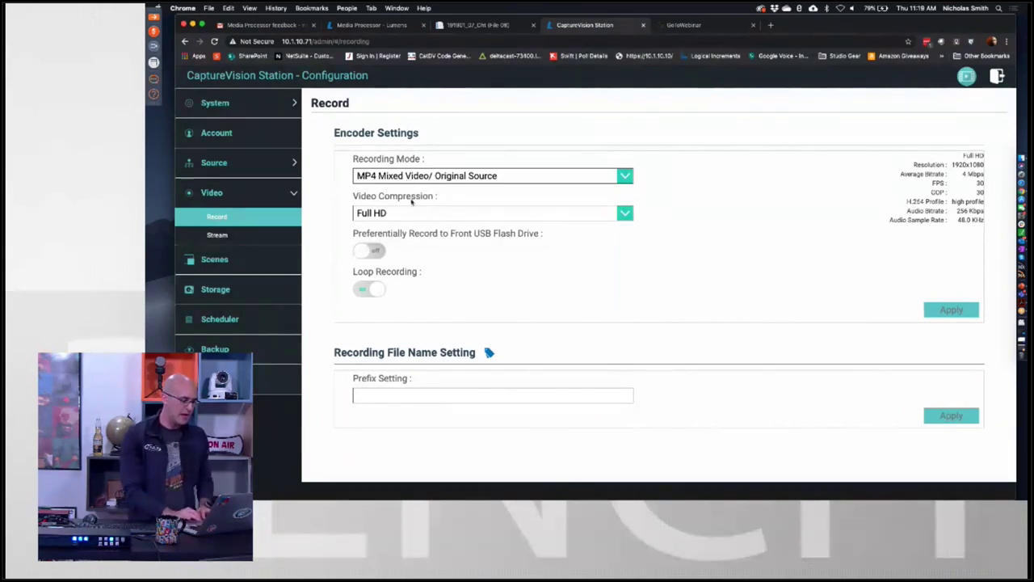
click(429, 183)
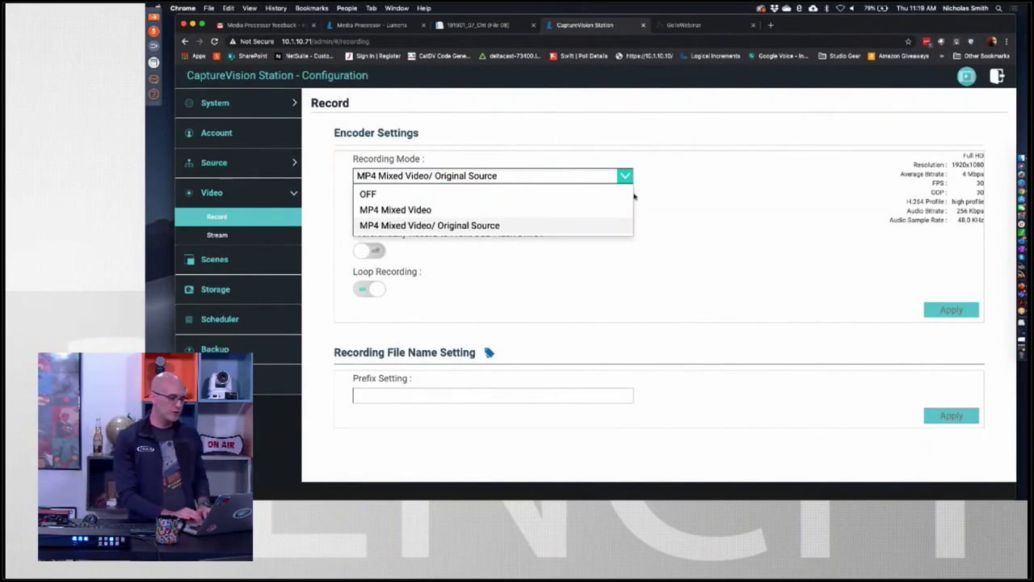
click(683, 214)
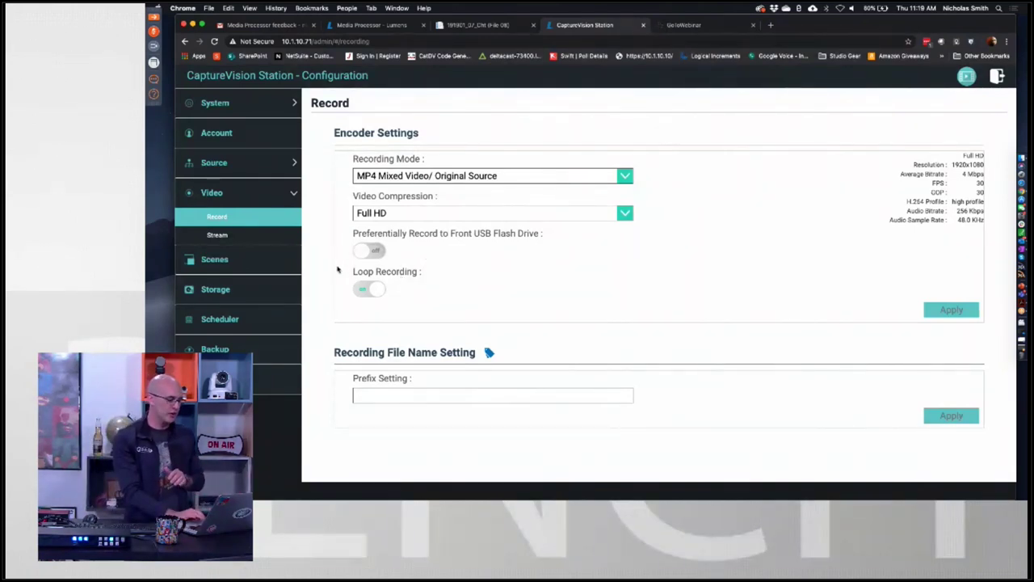
click(360, 396)
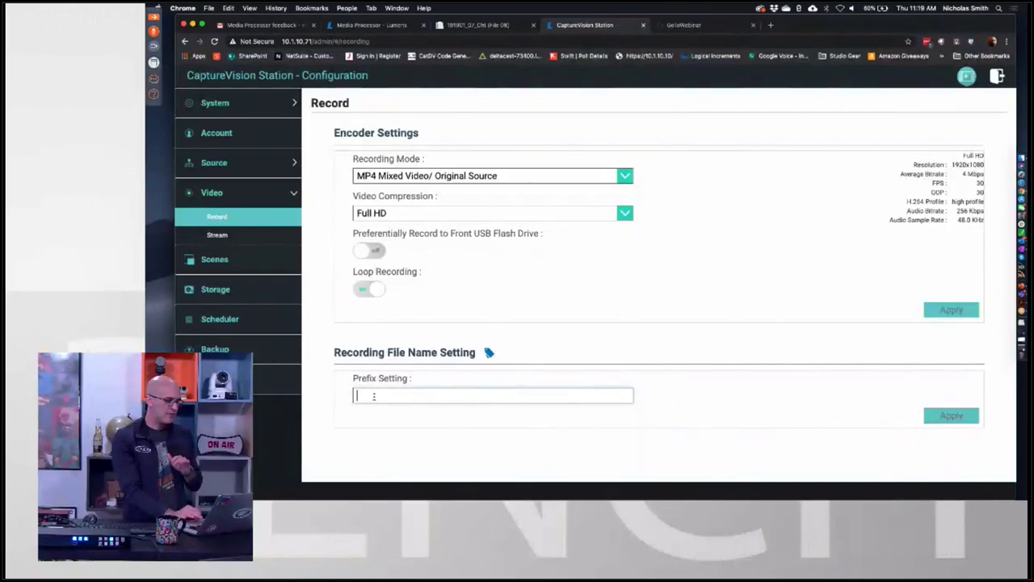
click(212, 235)
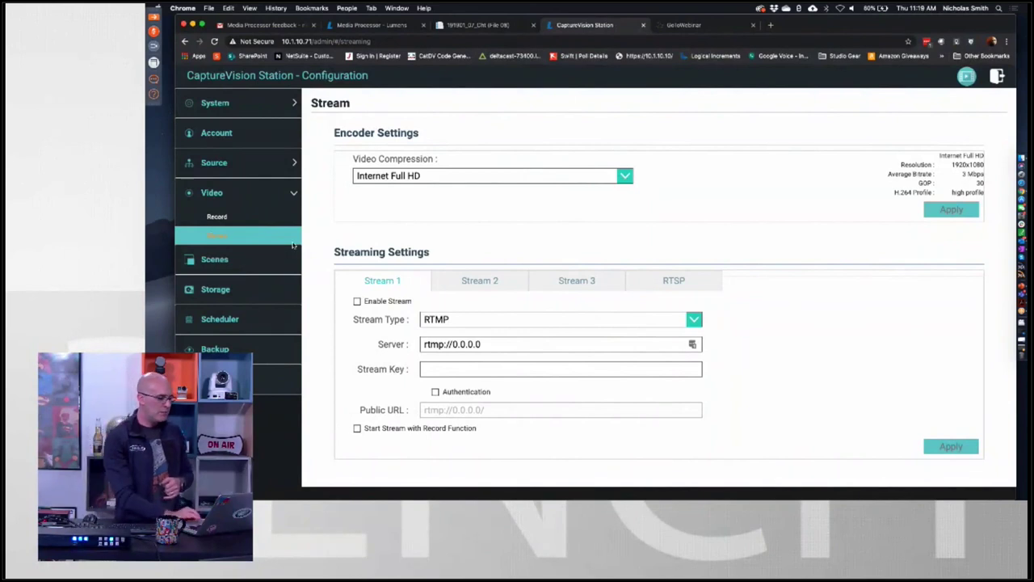
Check the Stream Type options and the Stream 2, Stream 3 and RTSP tabs, keeping RTMP on Stream 1, then open Scenes.
click(692, 320)
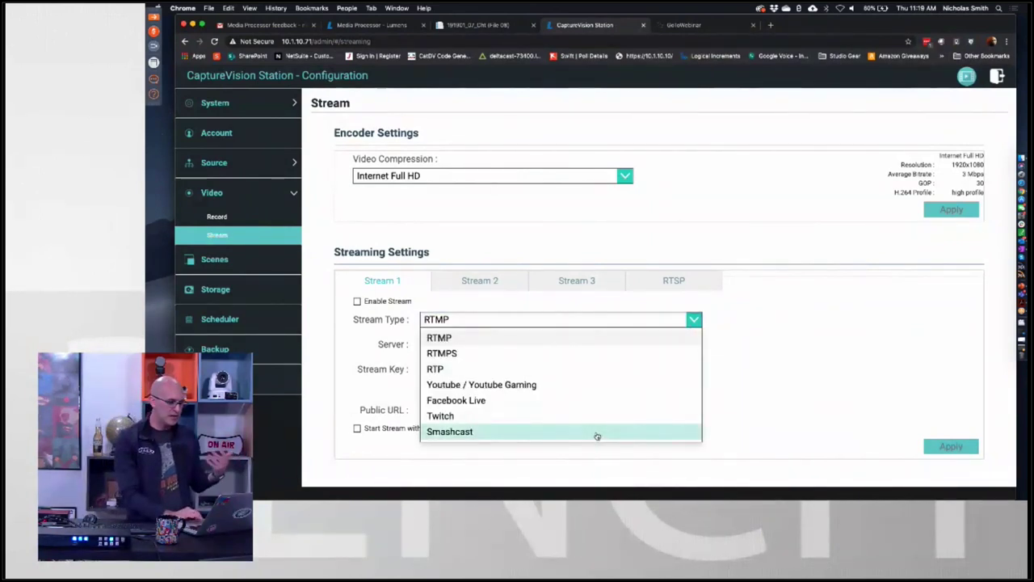
click(818, 340)
click(479, 284)
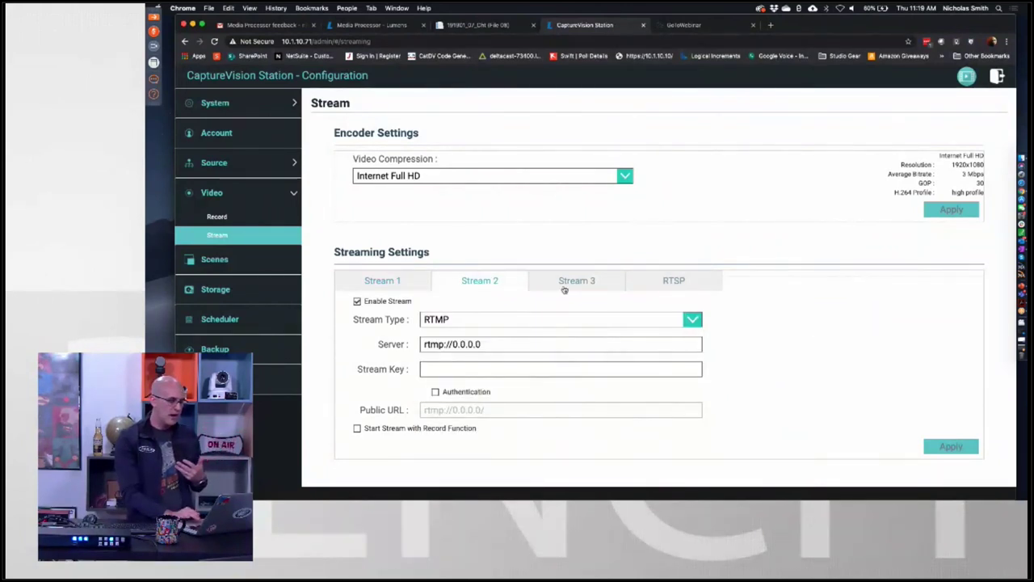
click(565, 290)
click(667, 282)
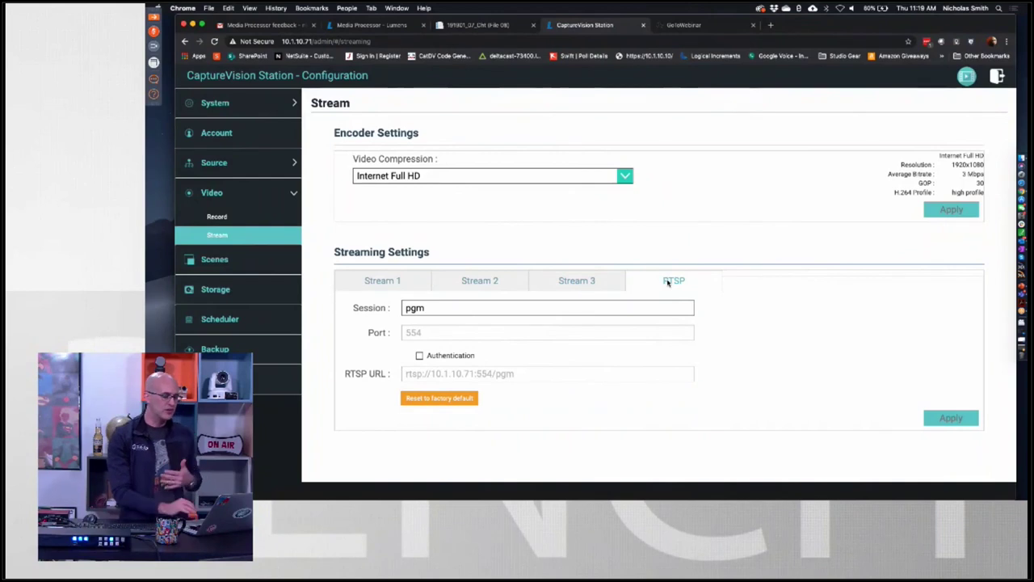
click(385, 290)
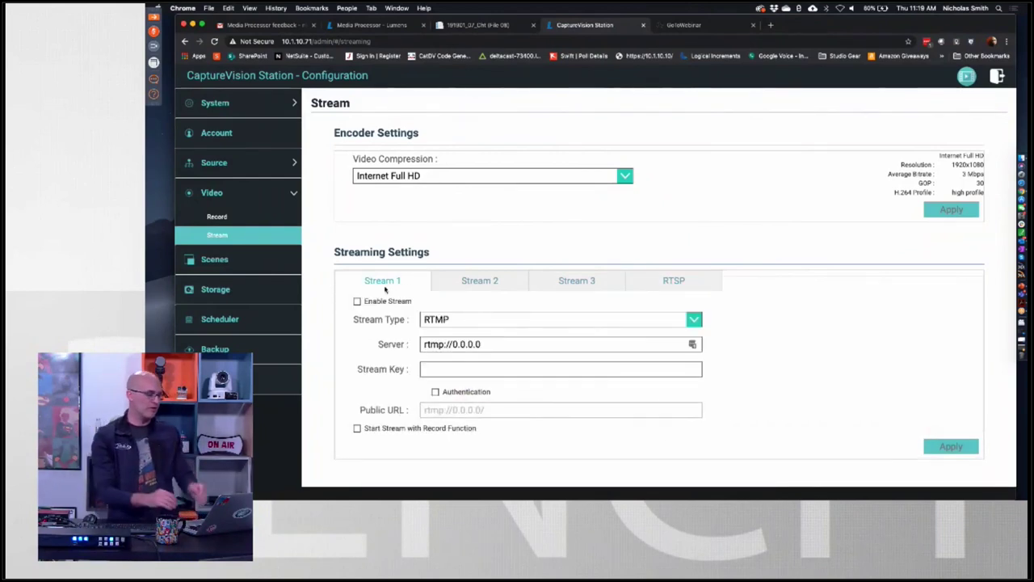
click(216, 262)
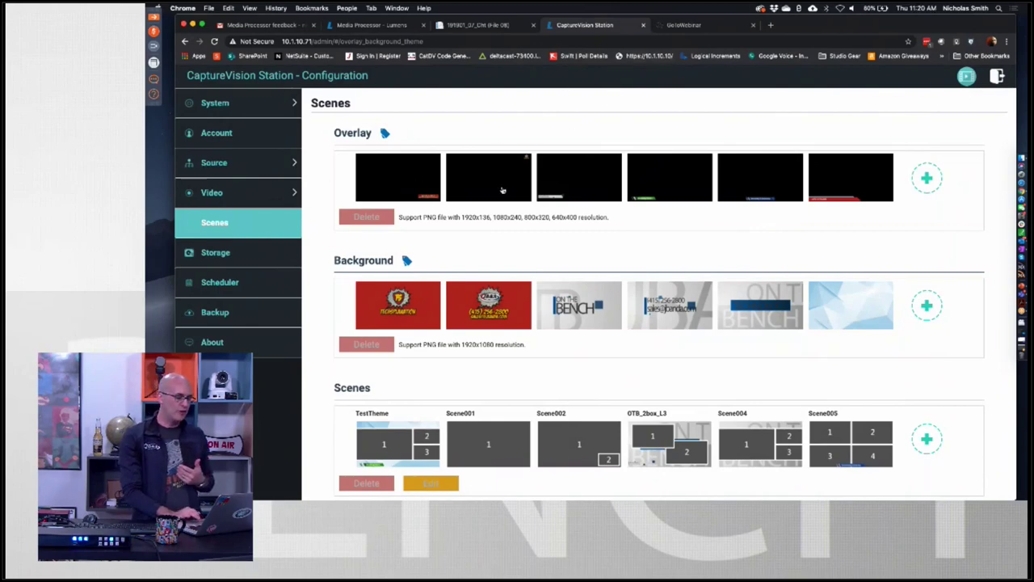
scroll(503, 189, right, 1)
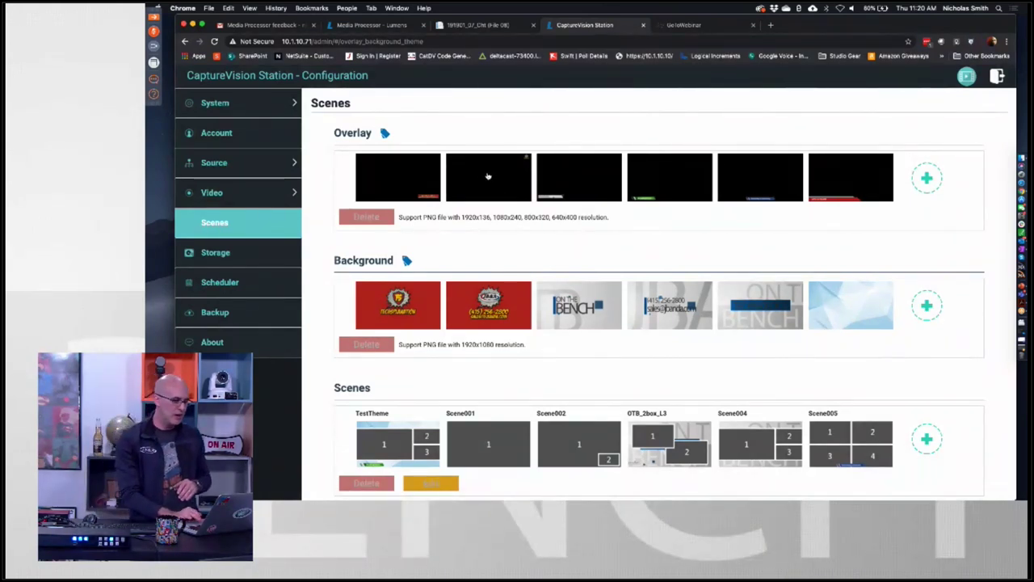
click(489, 177)
click(579, 177)
click(676, 187)
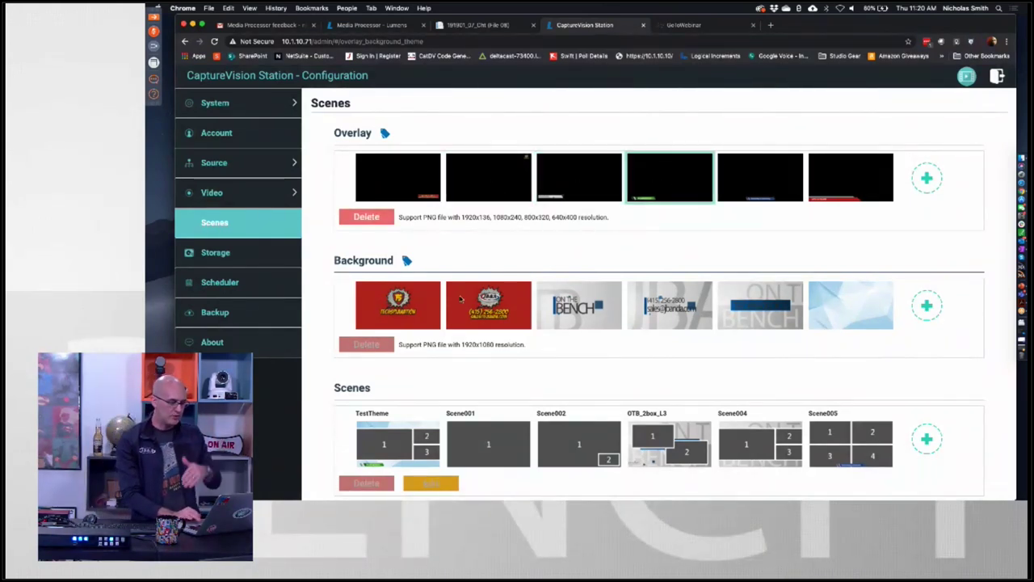
scroll(436, 312, right, 5)
scroll(404, 315, left, 5)
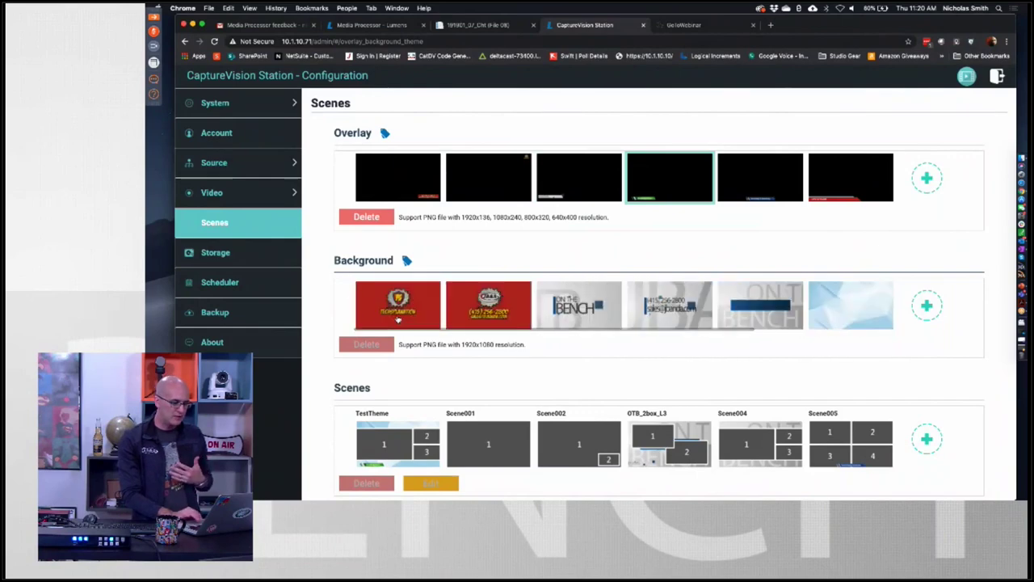
scroll(394, 385, down, 2)
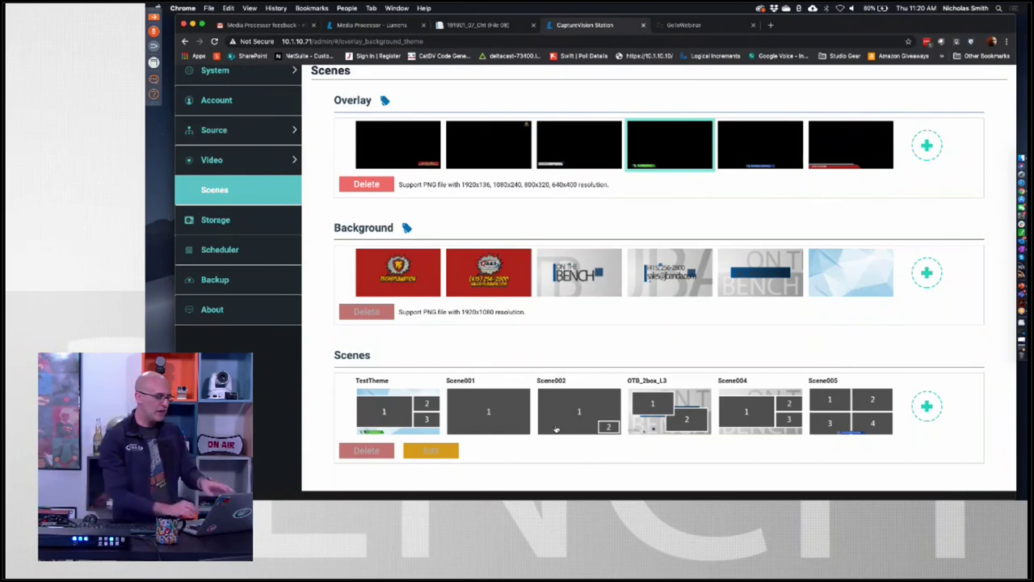
click(842, 420)
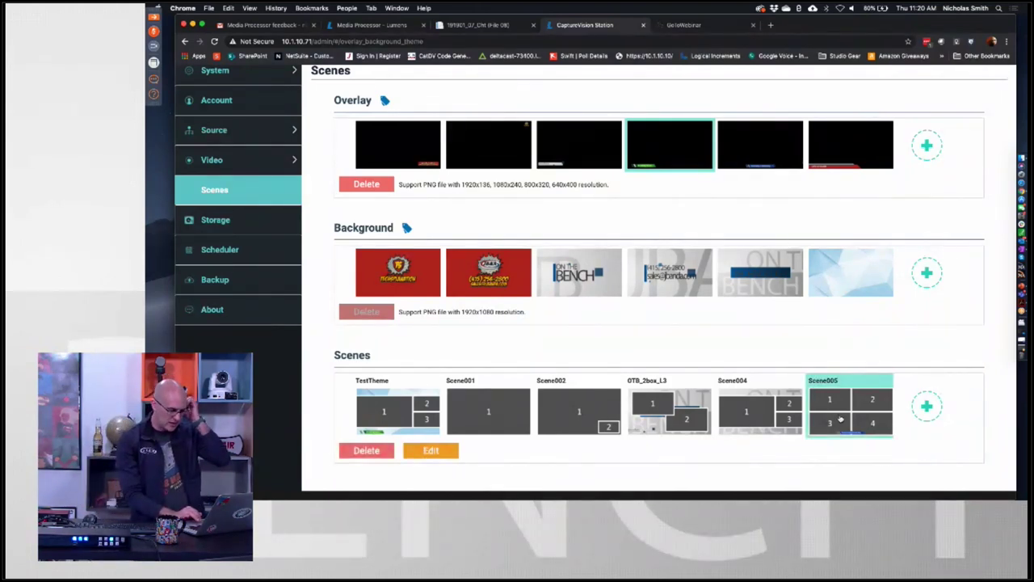
click(773, 414)
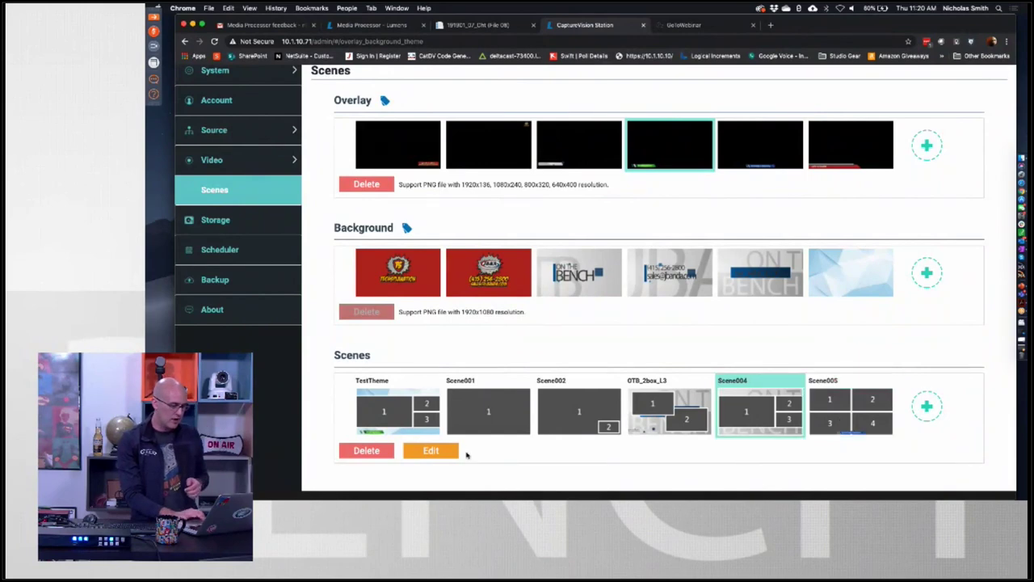
click(409, 416)
Edit TestTheme to use overlay 2 and the dark-bar On the Bench background, then apply.
click(428, 454)
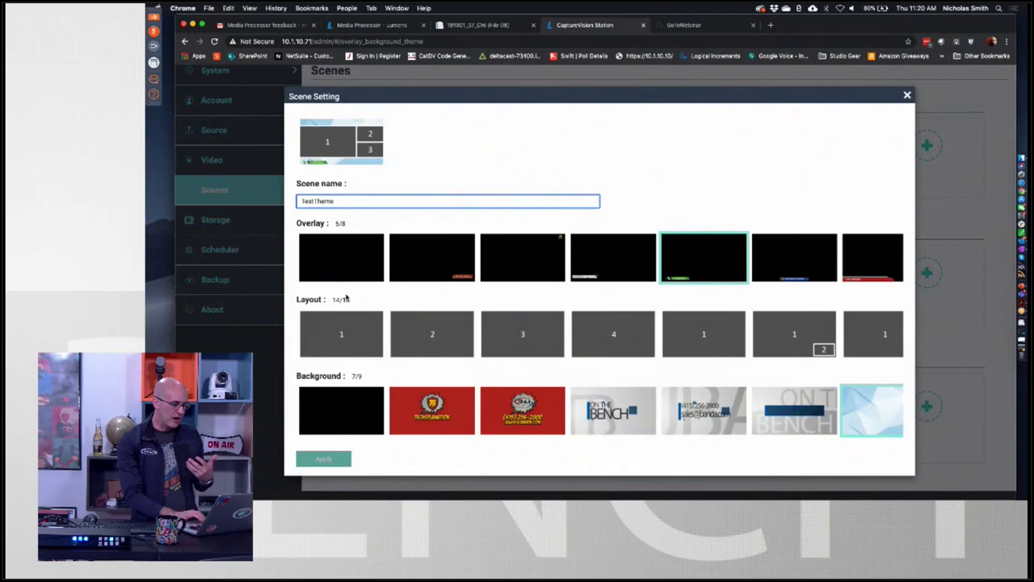
click(432, 275)
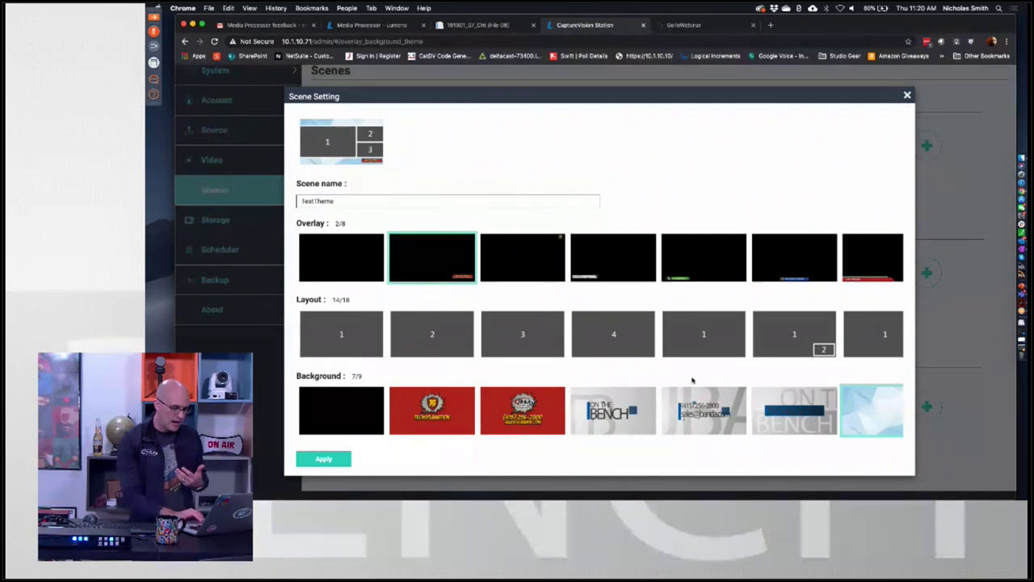
scroll(735, 347, right, 5)
scroll(758, 349, right, 5)
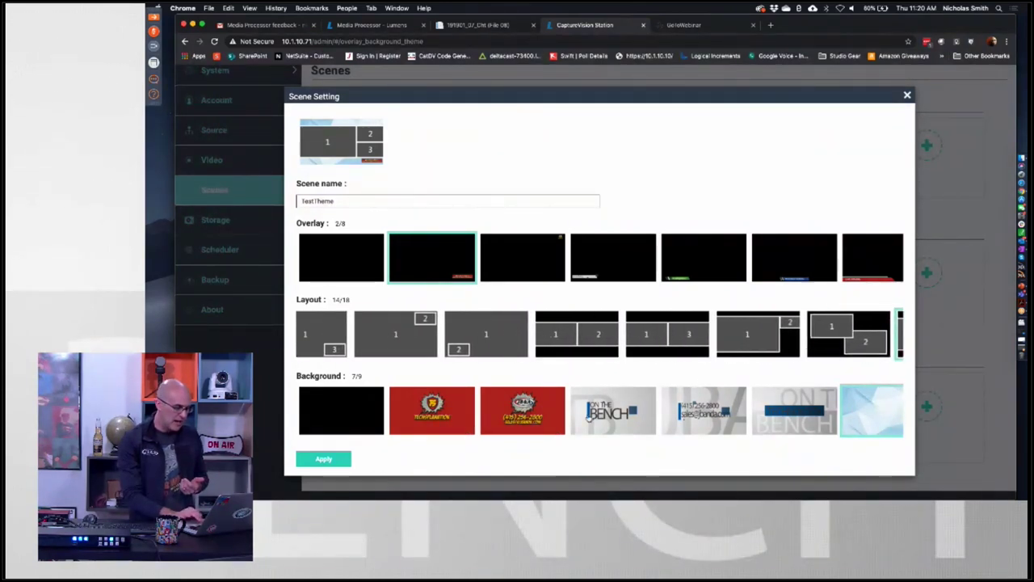
scroll(659, 422, right, 2)
click(727, 422)
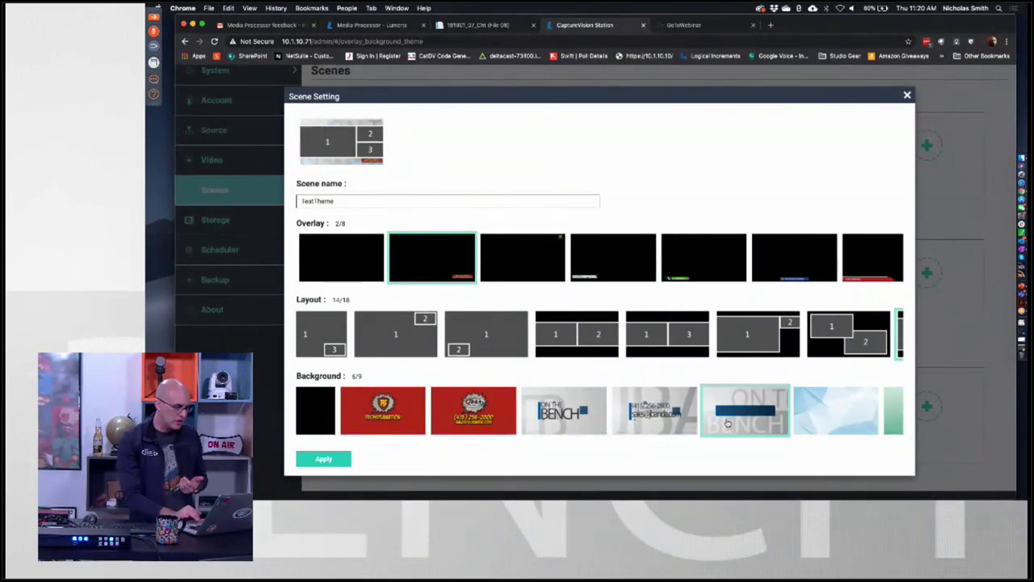
click(323, 458)
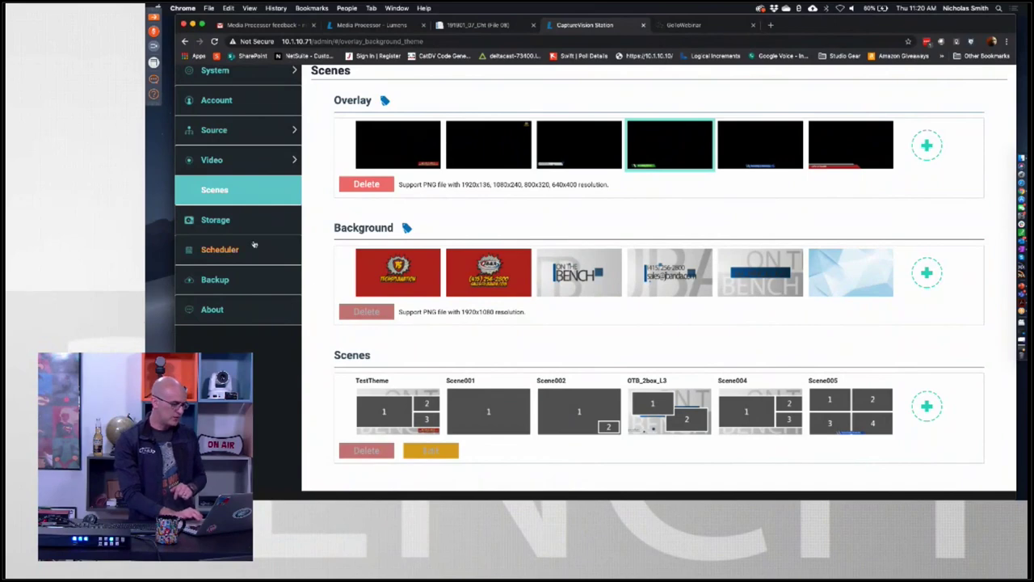
Move from the Storage page to the Scheduler page with its Manual Calendar Import source.
click(227, 226)
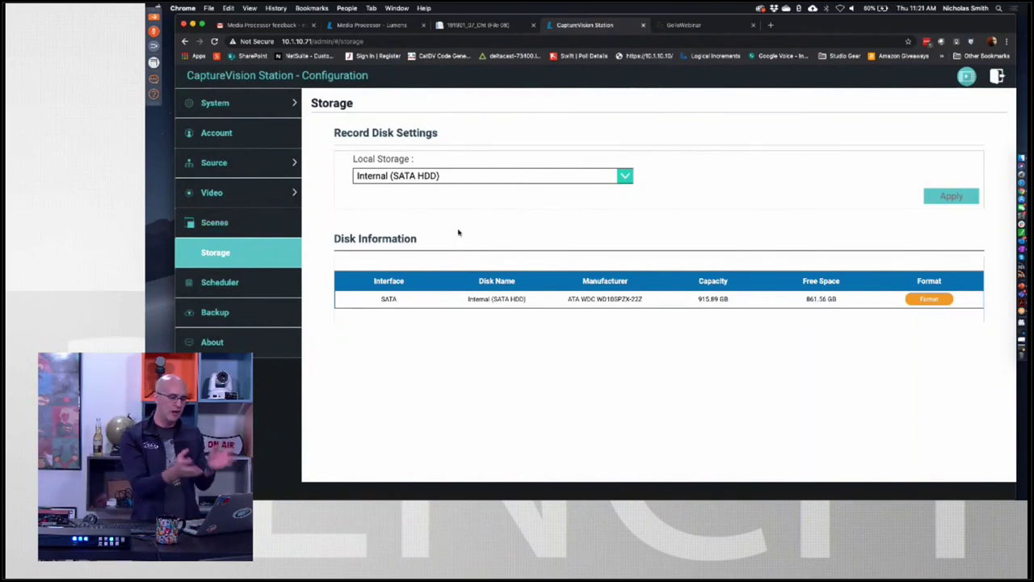
click(225, 283)
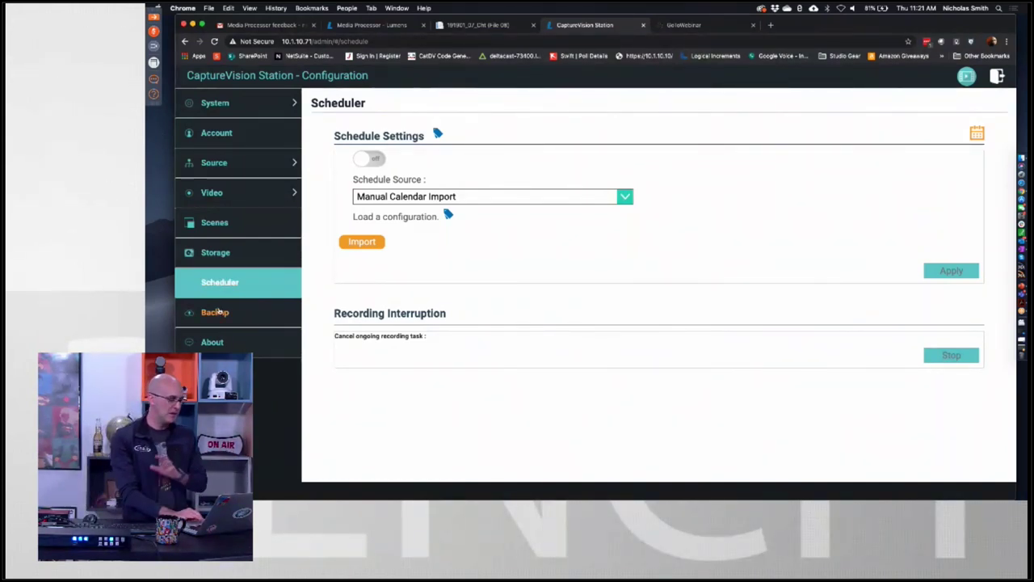
Open the Backup settings page showing FTP mode and Normal authentication.
click(215, 312)
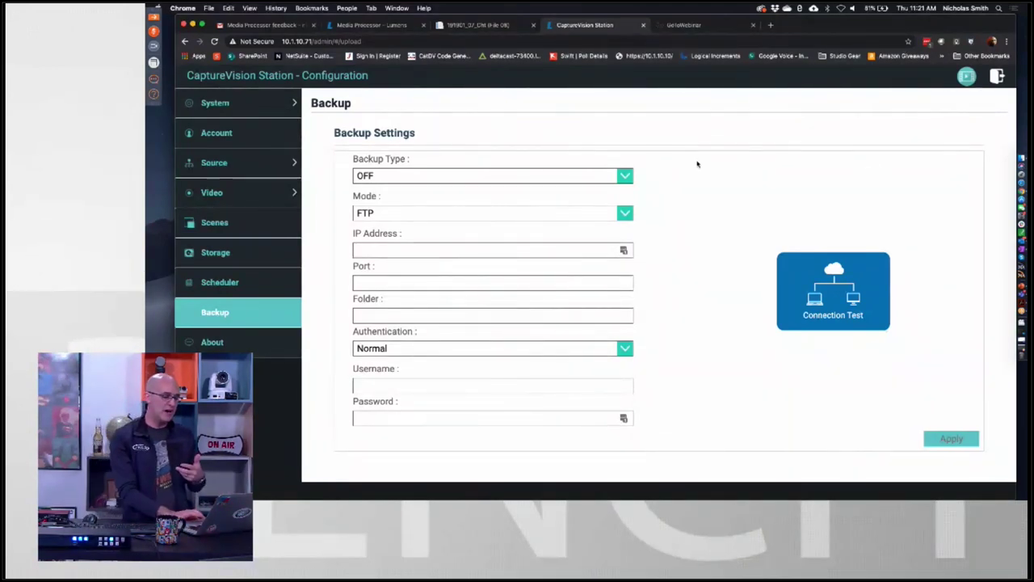
Review the Backup Type options and keep backup set to OFF.
click(626, 175)
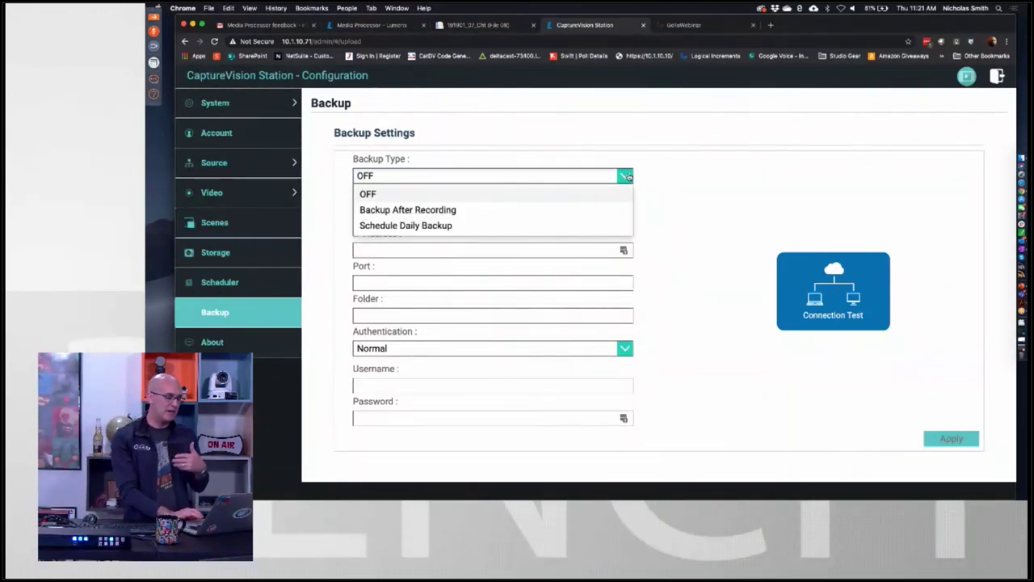
click(725, 185)
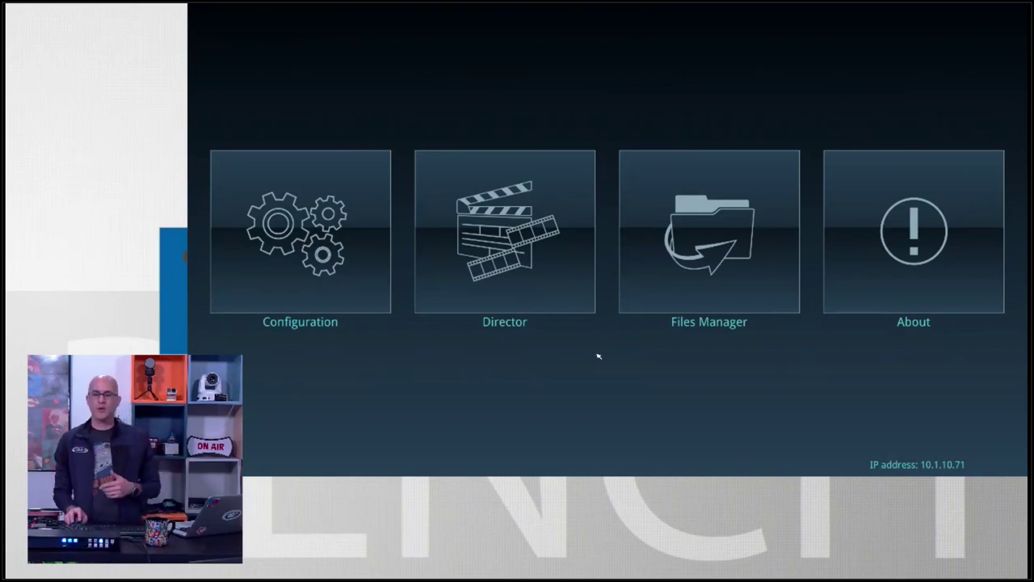
Look at the Configuration screen, return home, then enter the Director live-switching view.
click(351, 276)
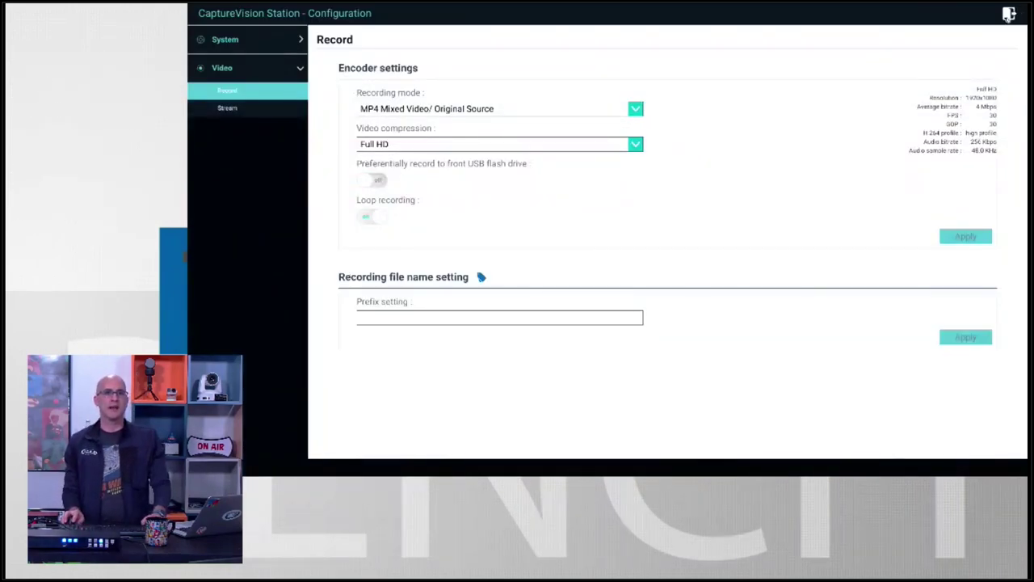
click(1009, 18)
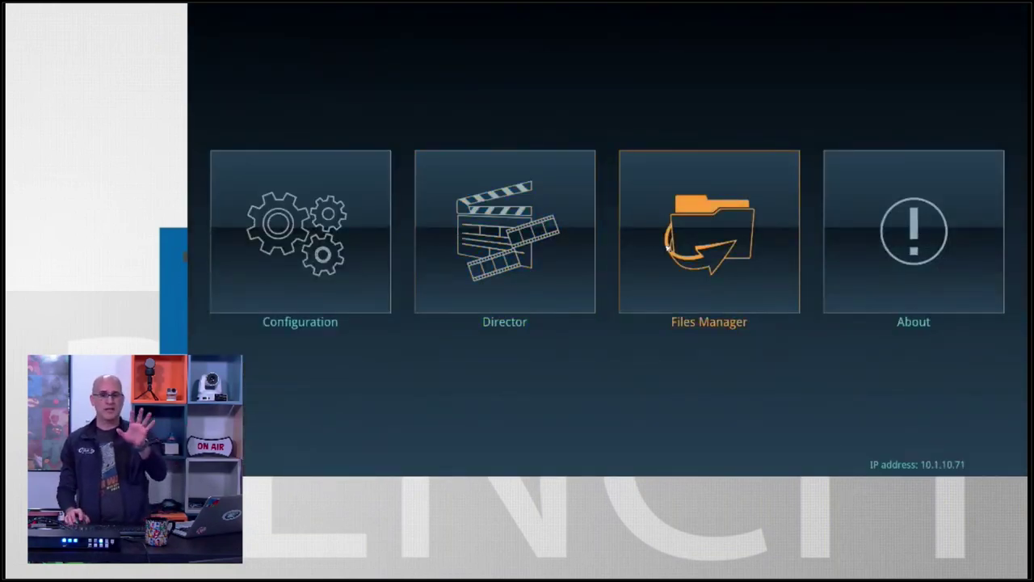
click(535, 242)
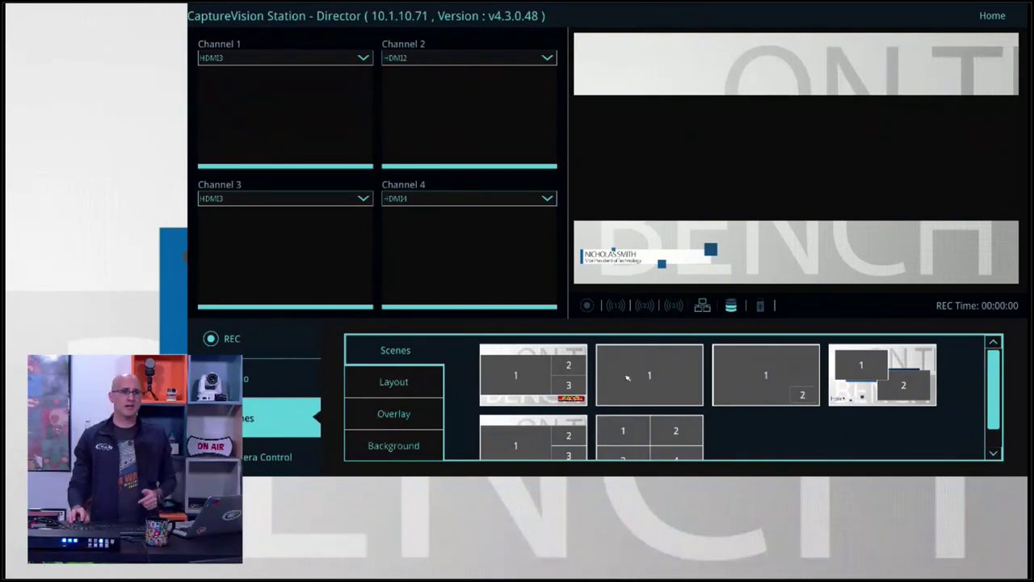
Use the single-camera scene and feed channels 1, 2, 4 from VC-A50PN_1, VC-A50PN, VC-A61P.
click(628, 378)
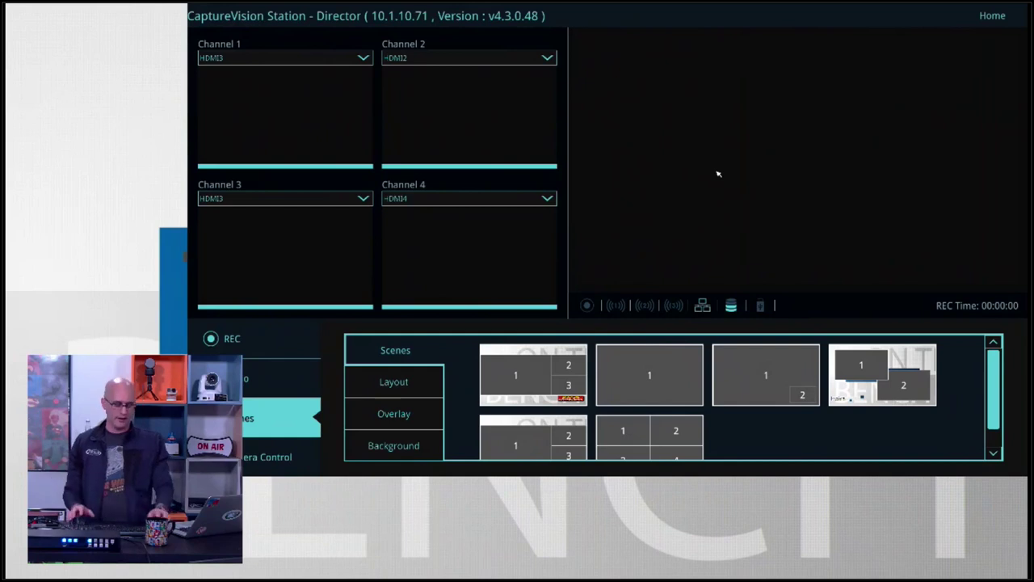
click(326, 58)
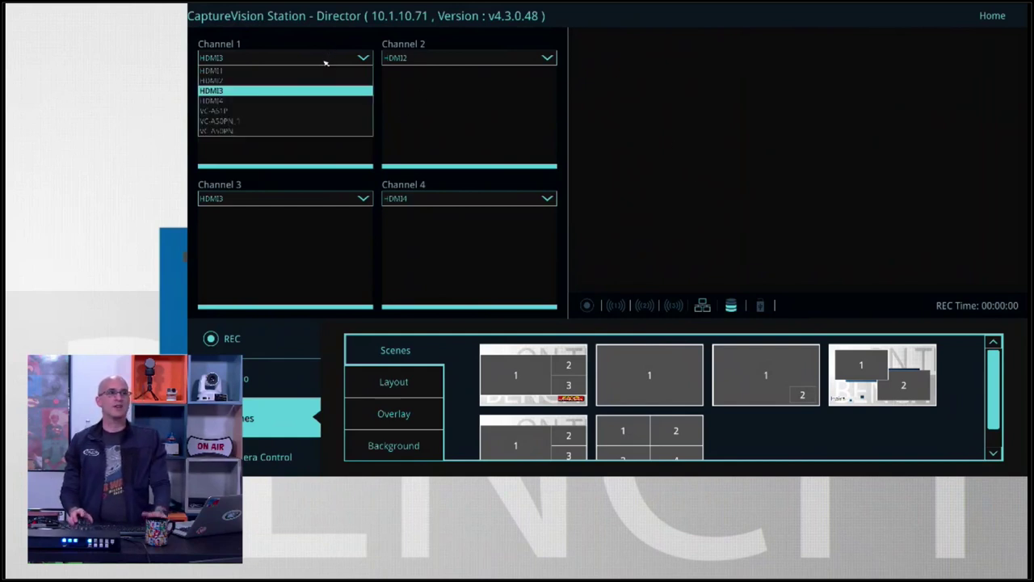
click(262, 125)
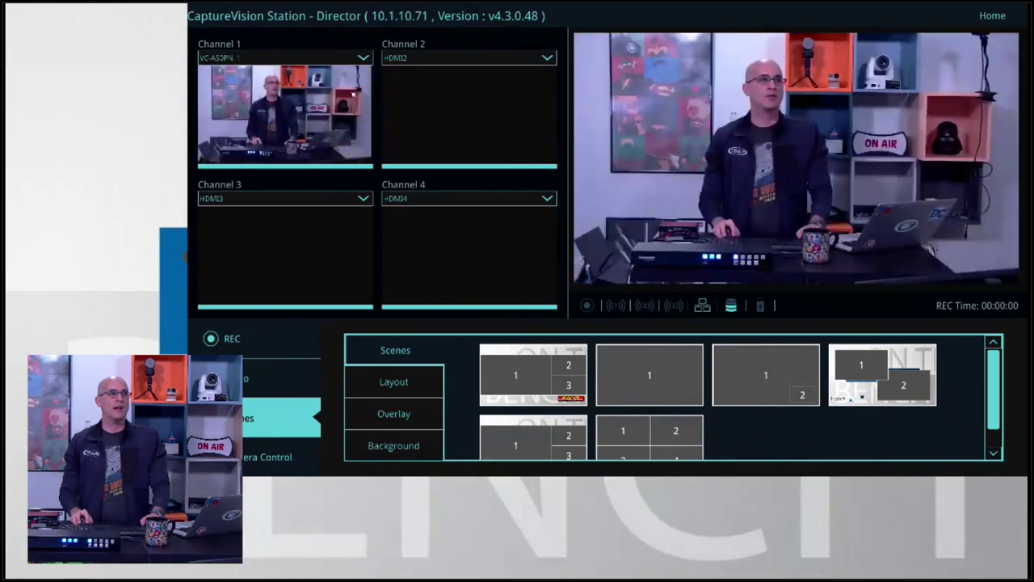
click(443, 58)
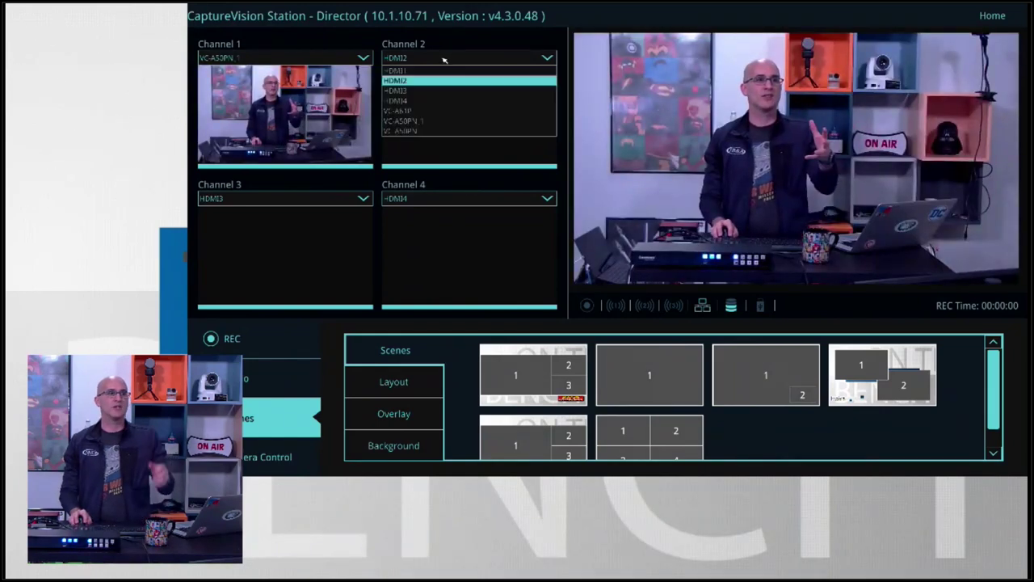
click(401, 131)
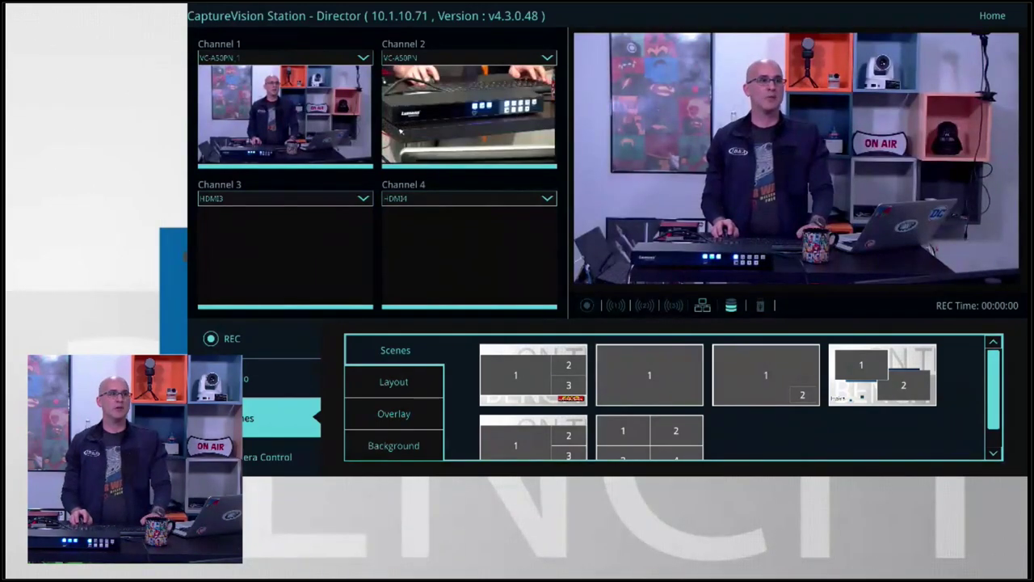
click(240, 199)
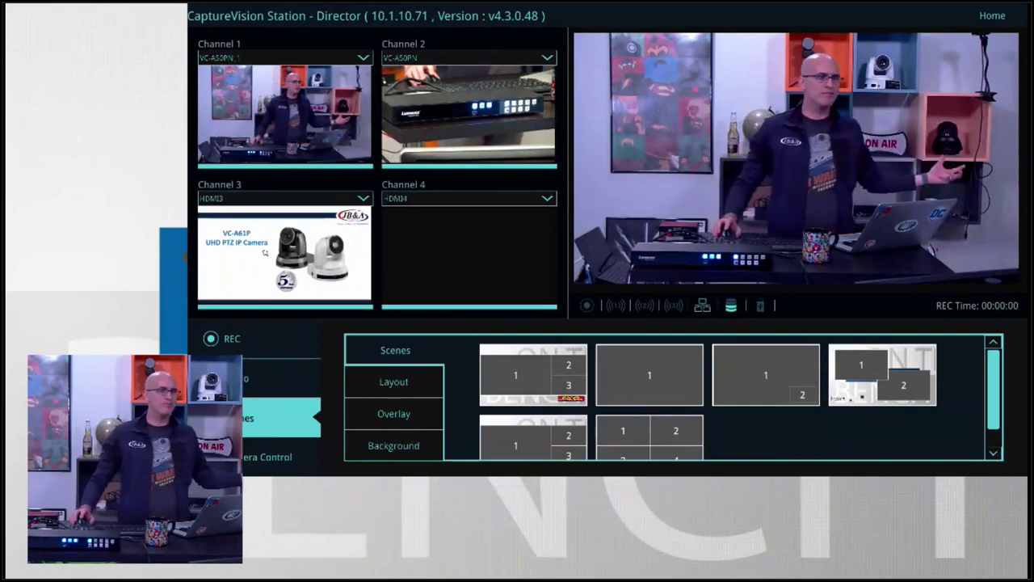
click(436, 201)
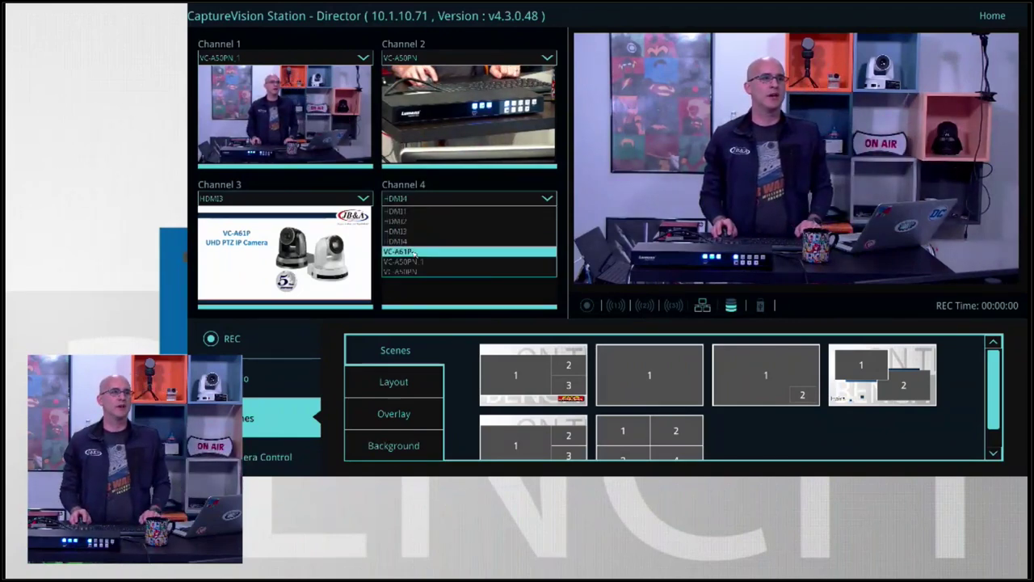
click(414, 253)
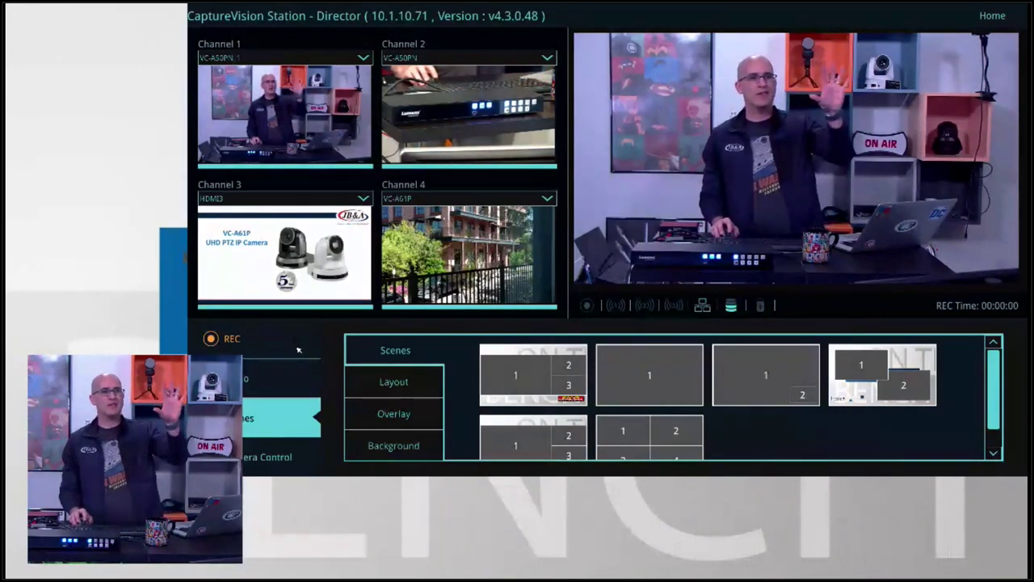
Start recording the program output, take a snapshot, and show the Inputs 1–4 audio mixer.
click(232, 340)
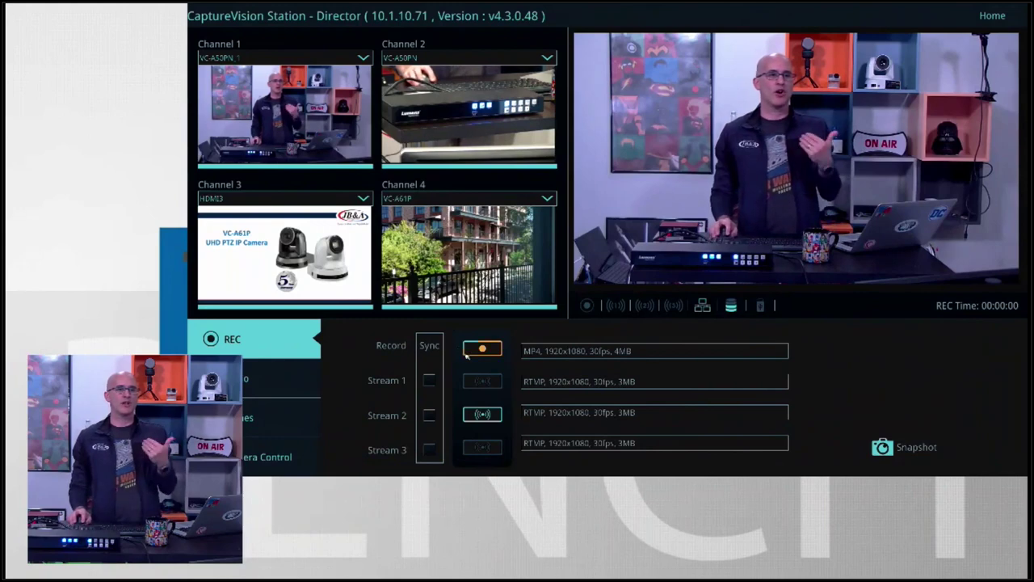
click(492, 350)
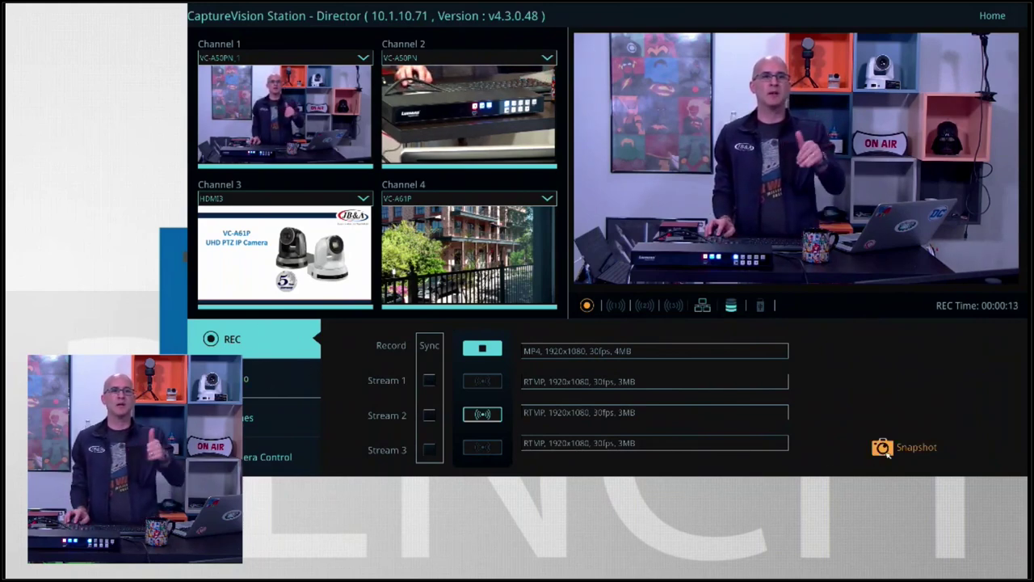
click(883, 449)
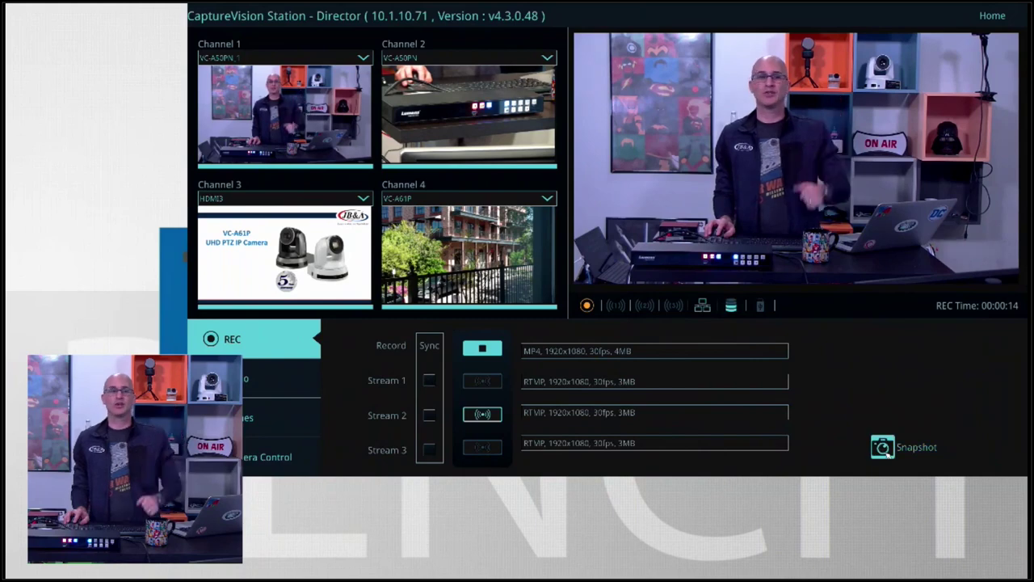
click(246, 378)
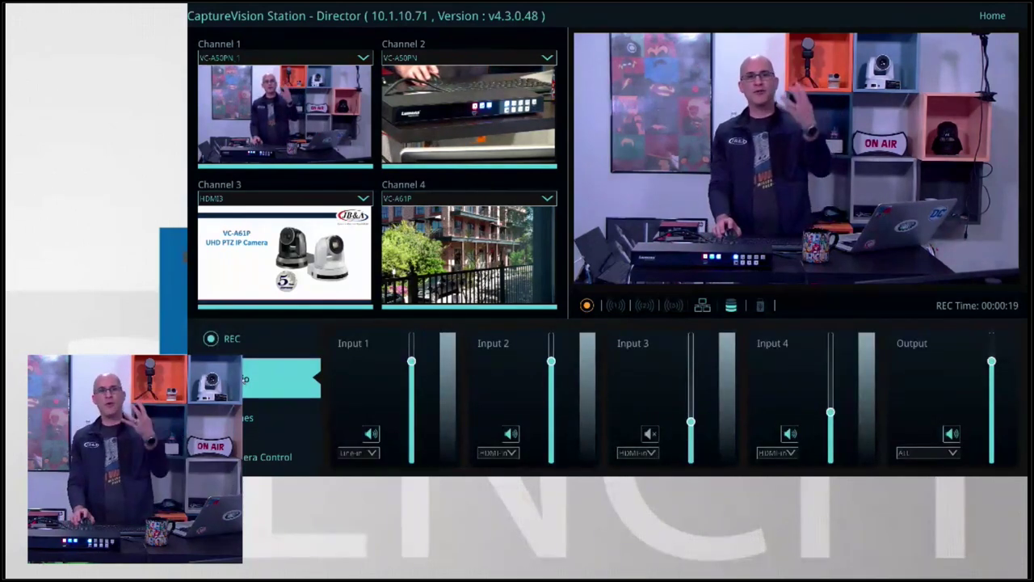
click(372, 454)
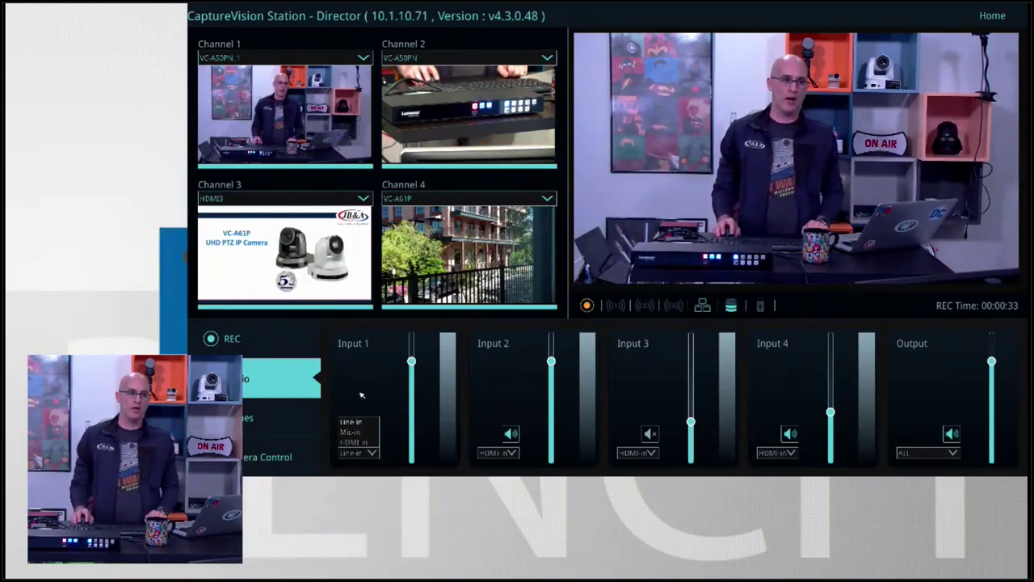
click(490, 382)
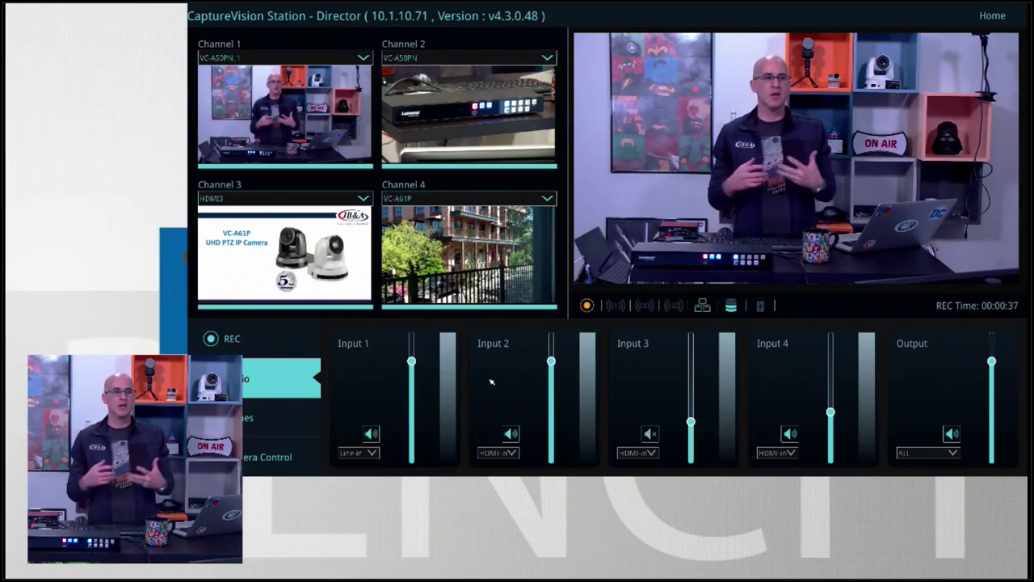